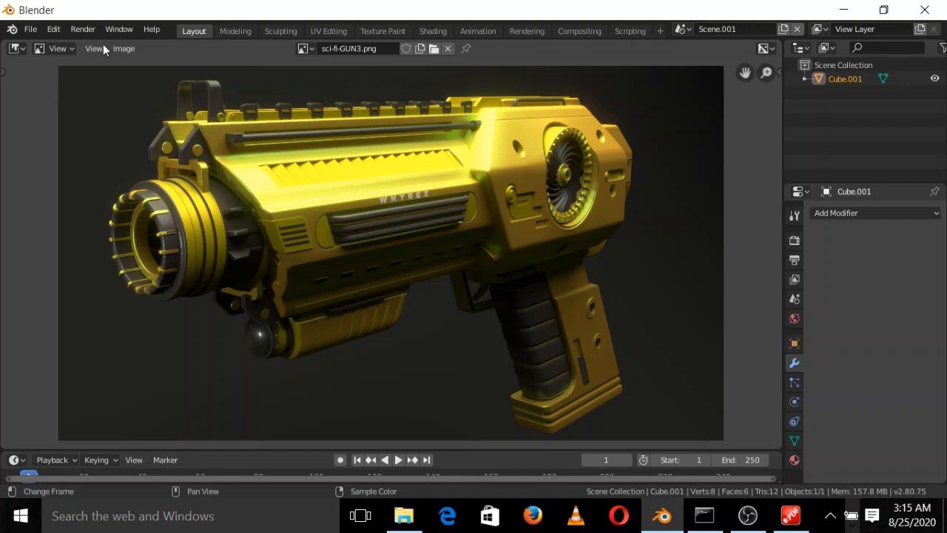
Step: Change the area showing the gun image to the 3D Viewport and centre the cube in view
click(28, 48)
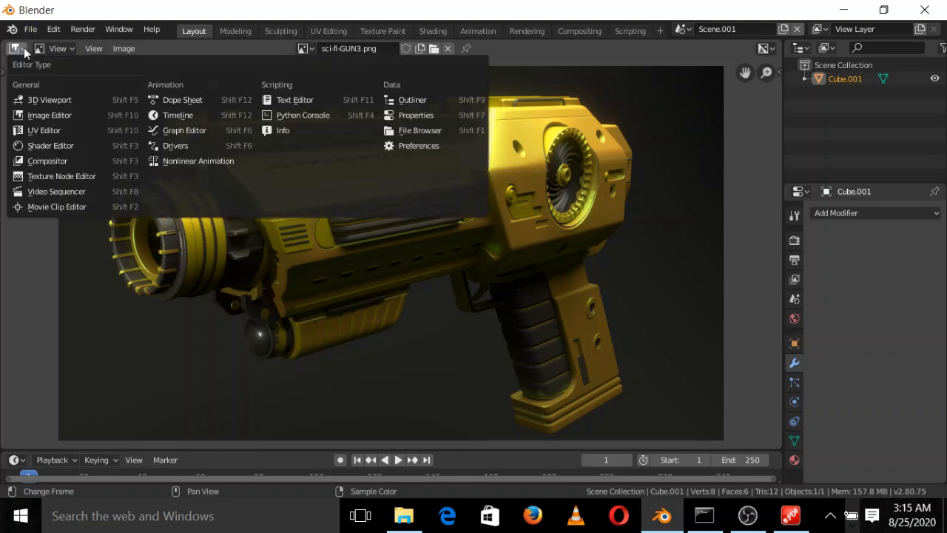
click(43, 98)
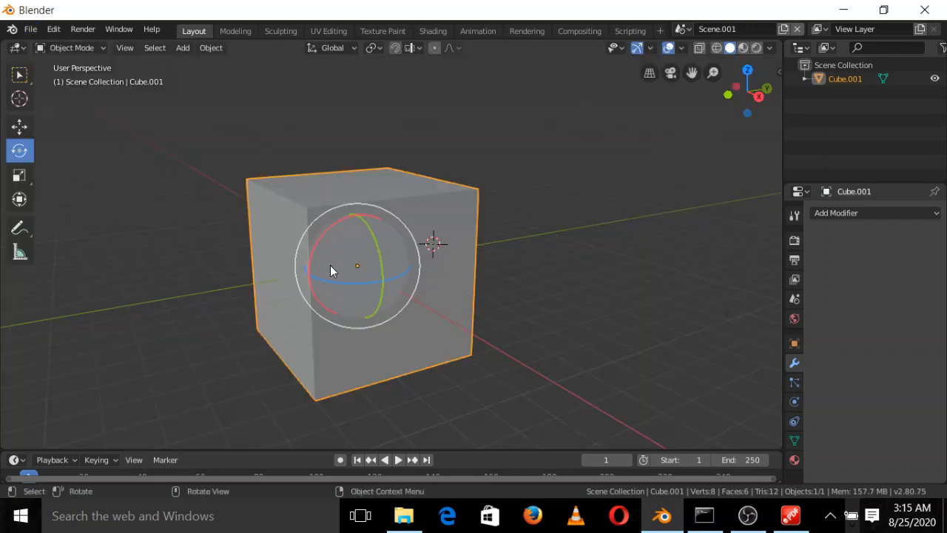
shift+middle_drag(460, 286, 495, 260)
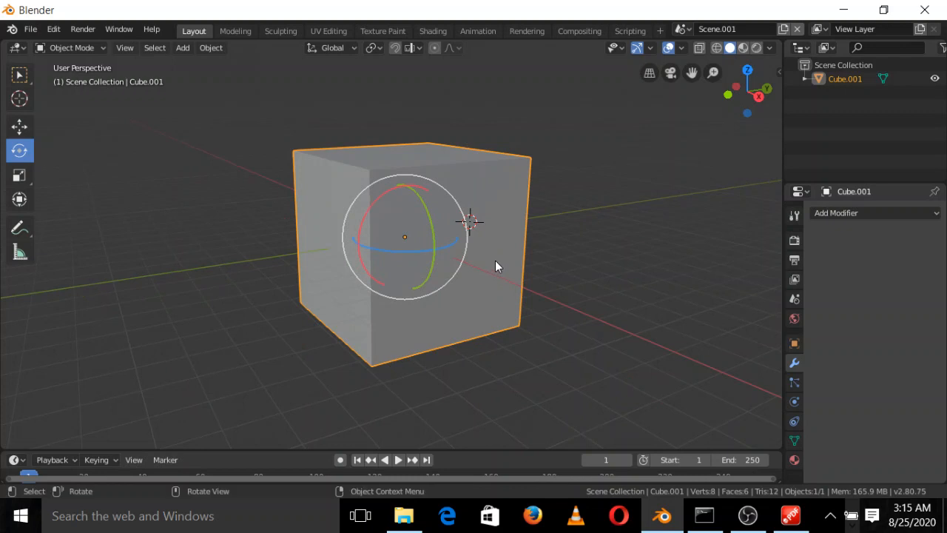
Step: Move the cube about -1.06 m along X, slightly along Y, and about -0.47 m along Z
click(27, 130)
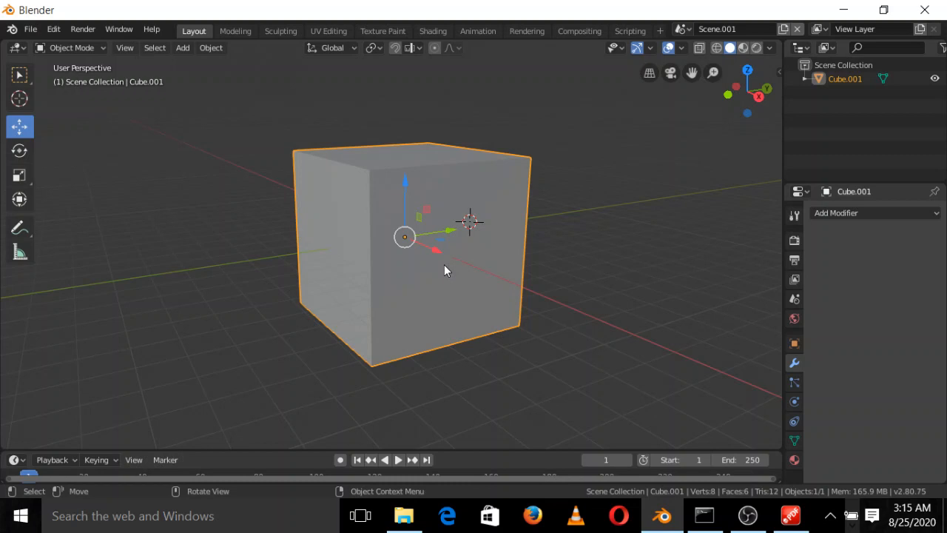
scroll(461, 212, up, 2)
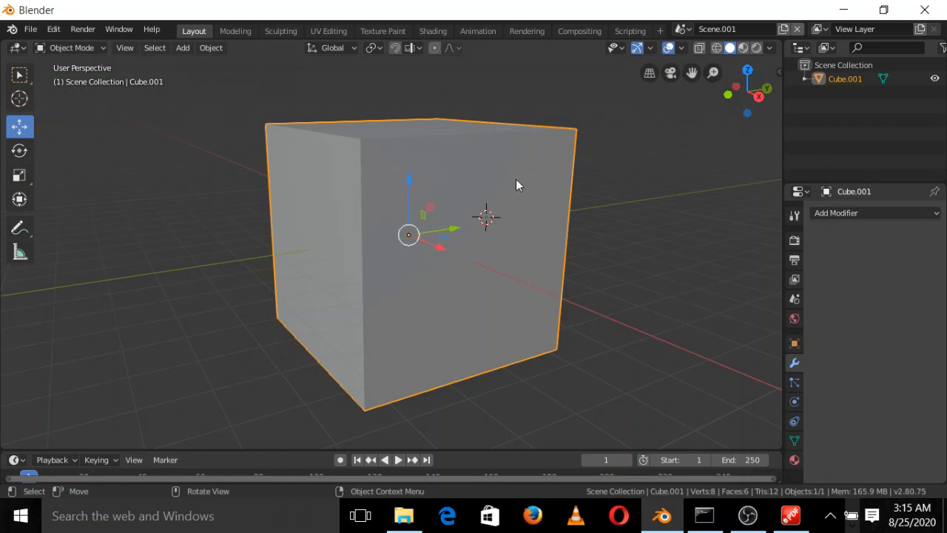
scroll(515, 178, down, 2)
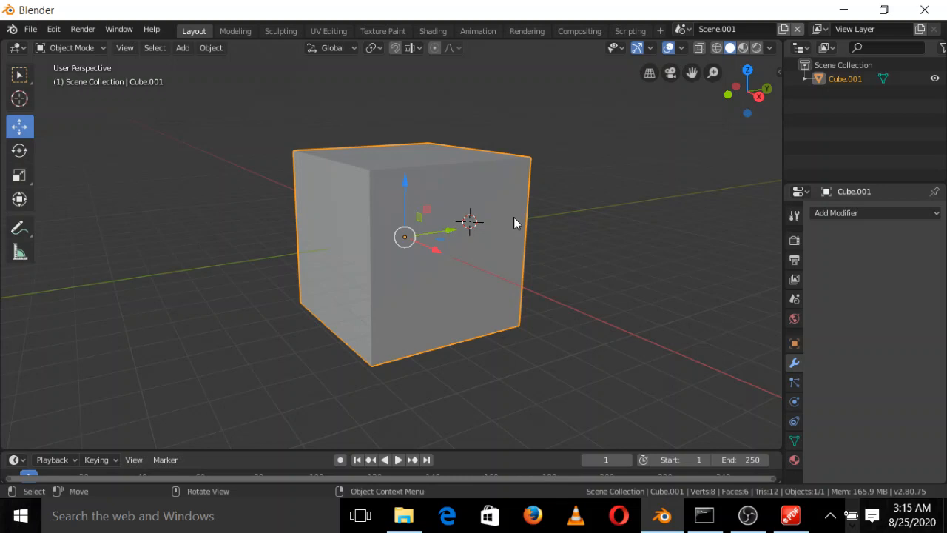
scroll(514, 221, up, 2)
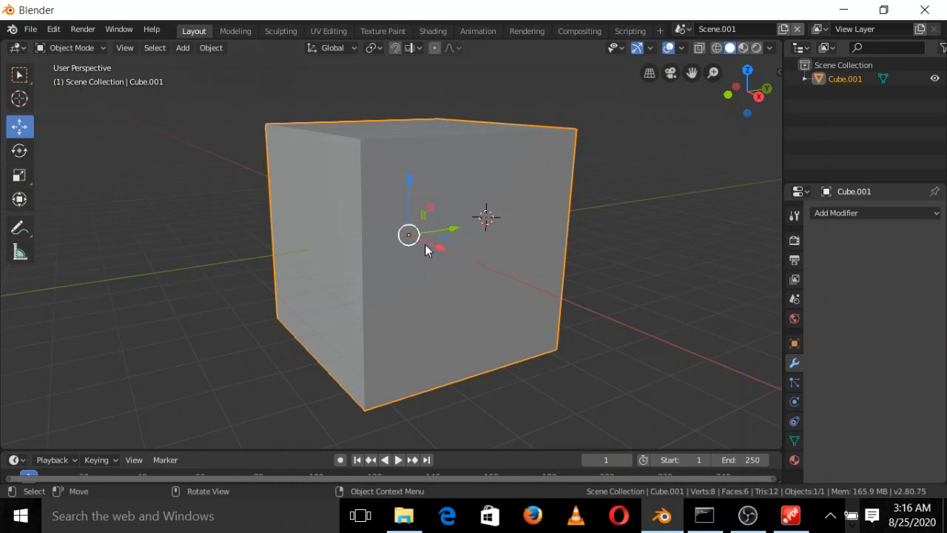
drag(438, 256, 404, 281)
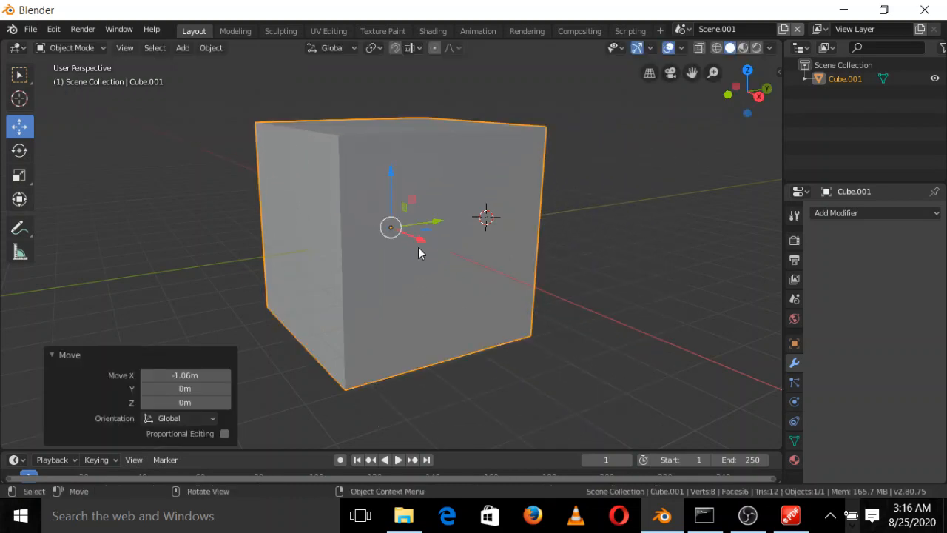
mouse_move(433, 221)
mouse_down()
mouse_move(534, 150)
mouse_move(441, 217)
mouse_up()
mouse_move(401, 184)
mouse_down()
mouse_move(400, 222)
mouse_move(388, 152)
mouse_move(401, 171)
mouse_move(401, 209)
mouse_move(402, 144)
mouse_move(413, 195)
mouse_move(408, 148)
mouse_move(414, 185)
mouse_move(415, 144)
mouse_move(418, 154)
mouse_move(414, 197)
mouse_move(413, 179)
mouse_up()
click(414, 175)
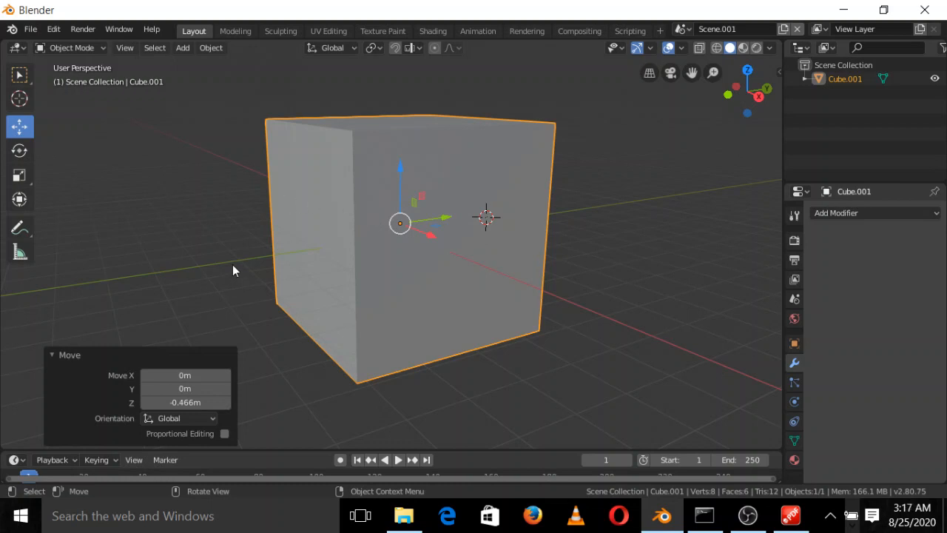
Step: Rotate the cube around its X, Z and Y axes, with a final turn of about 145° around global Y
click(30, 152)
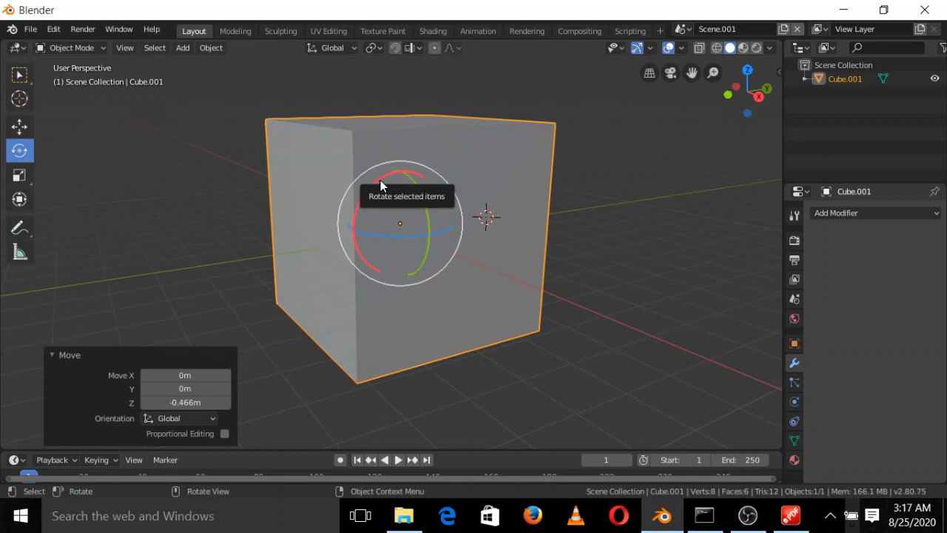
drag(380, 180, 372, 153)
drag(406, 235, 373, 279)
drag(407, 182, 426, 263)
drag(425, 203, 387, 264)
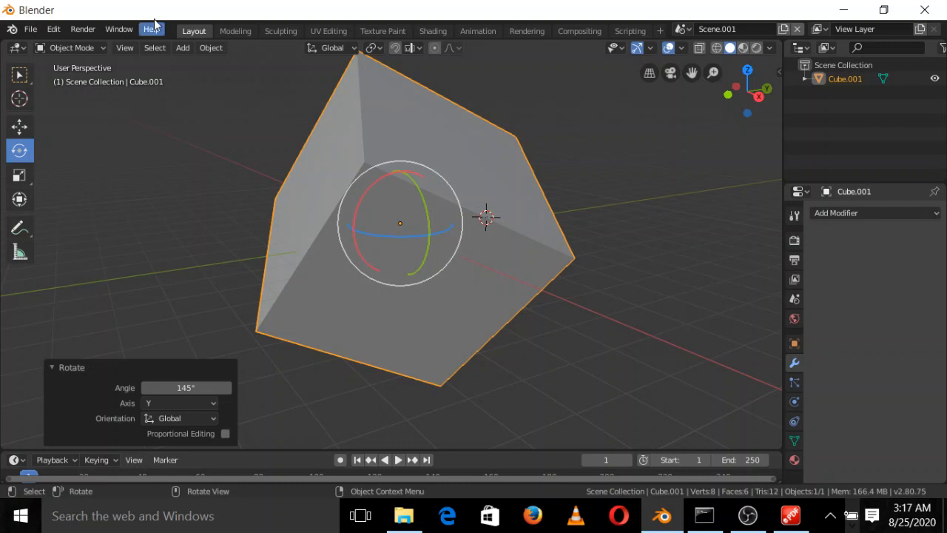
click(155, 47)
scroll(467, 348, down, 1)
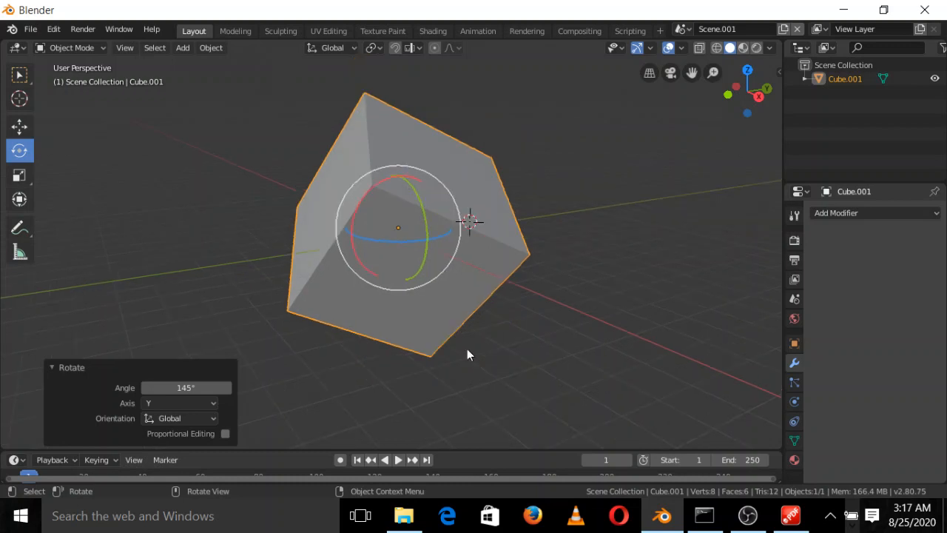
scroll(470, 338, up, 1)
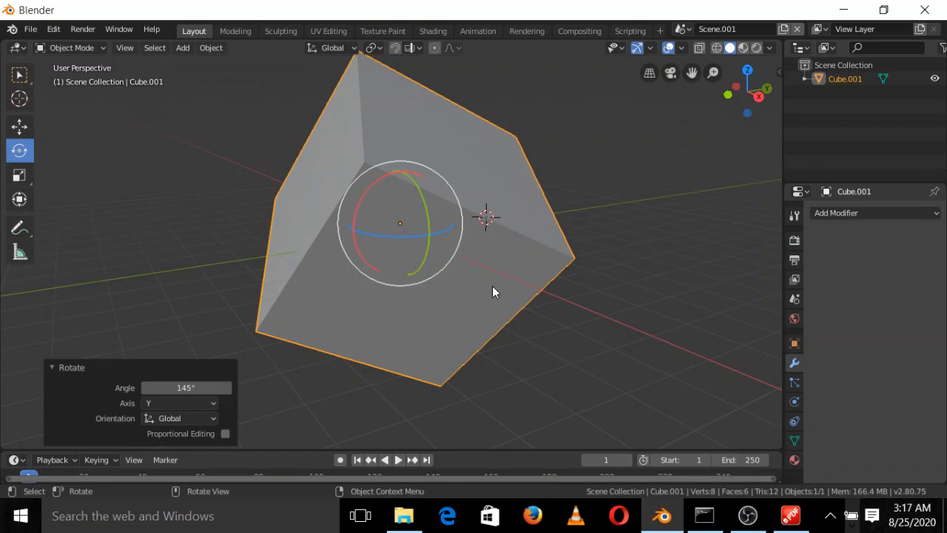
Step: Try rotating the cube freely around the global X axis, and separately around the global Y axis
key(r)
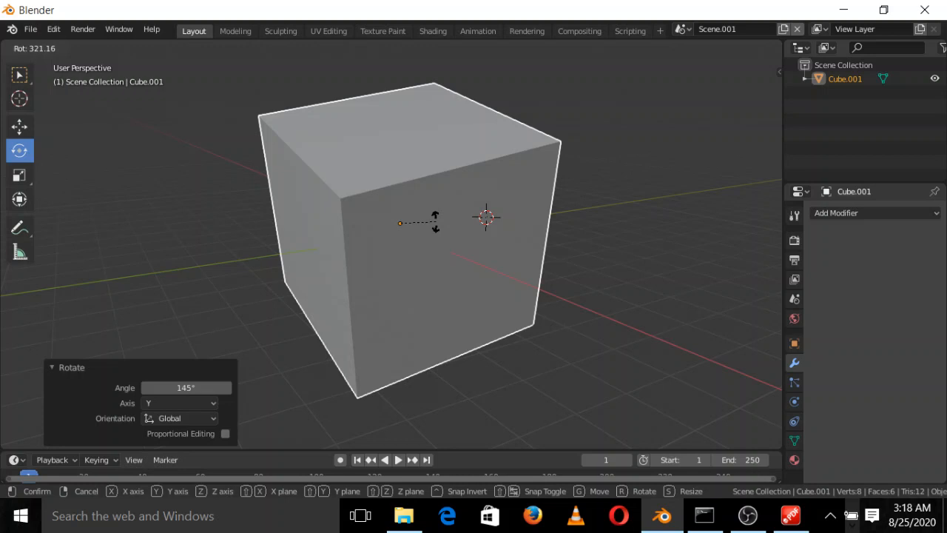
key(x)
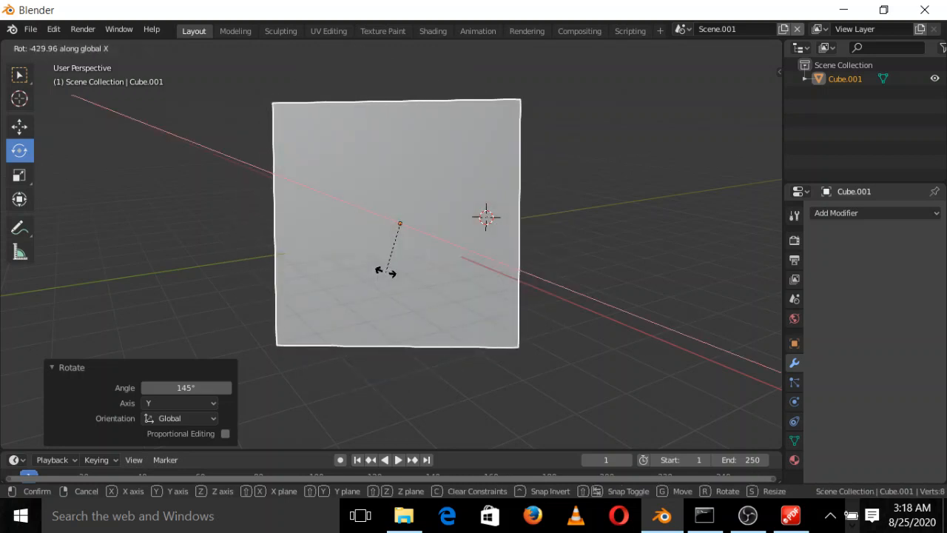
right_click(386, 271)
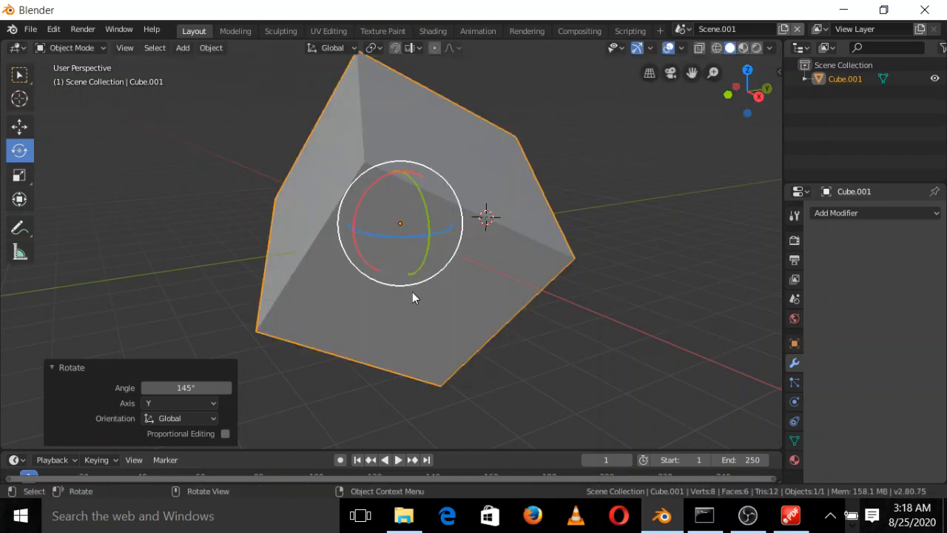
key(r)
key(y)
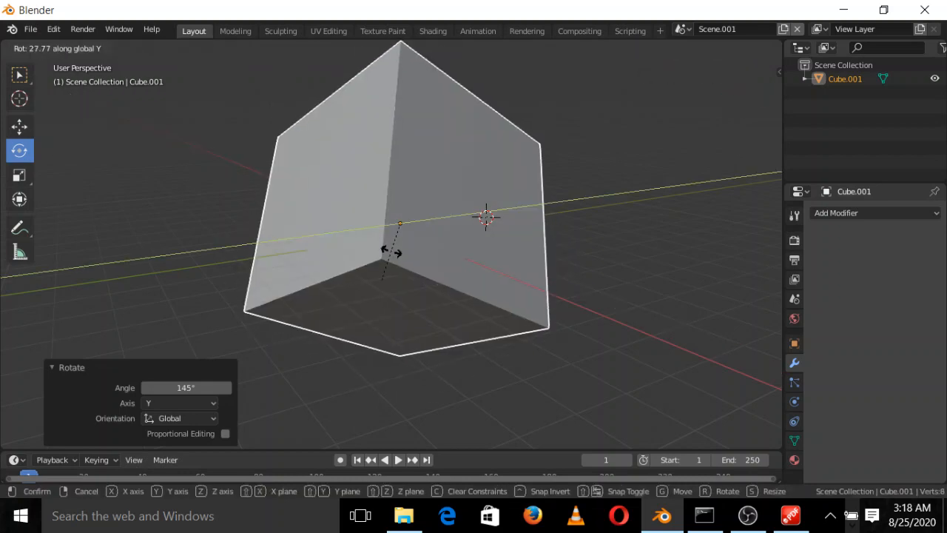
right_click(412, 231)
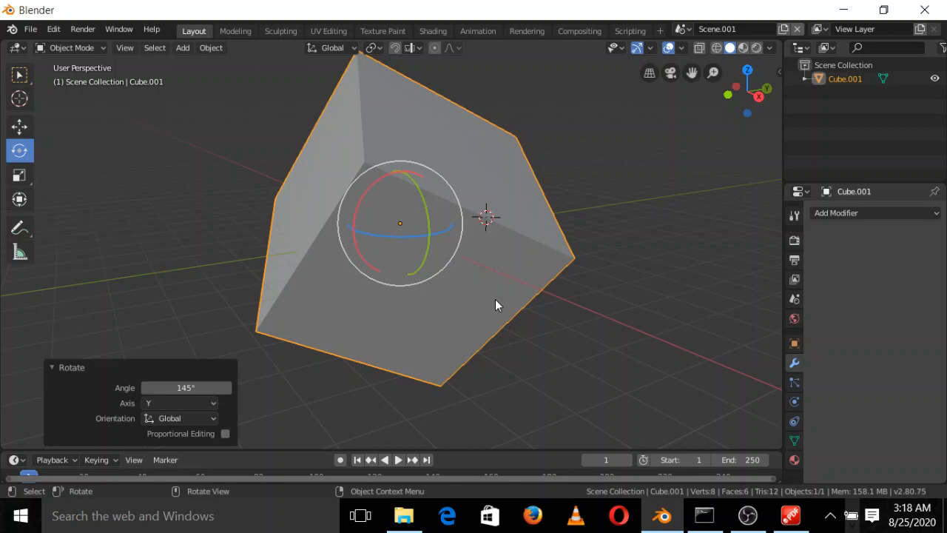
Step: Clear all rotation from the cube
key(alt+r)
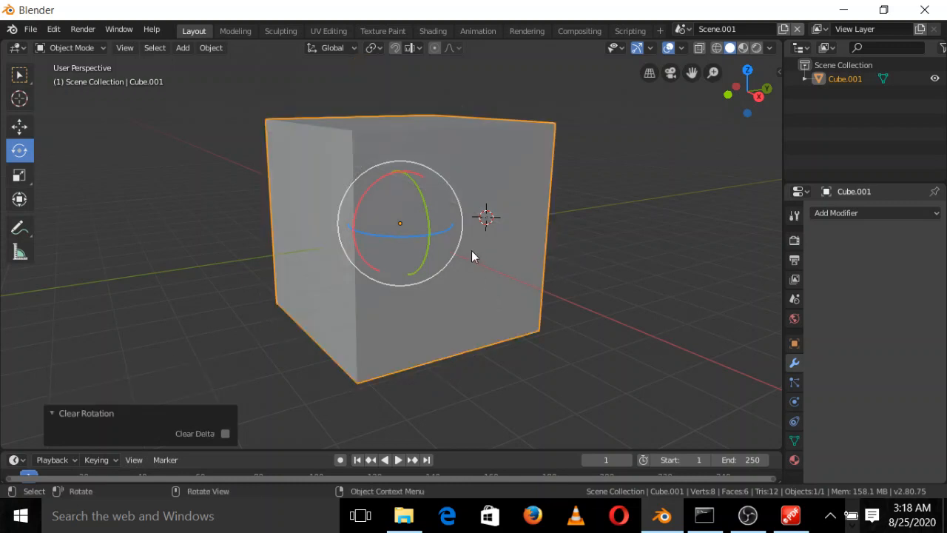
scroll(478, 274, down, 1)
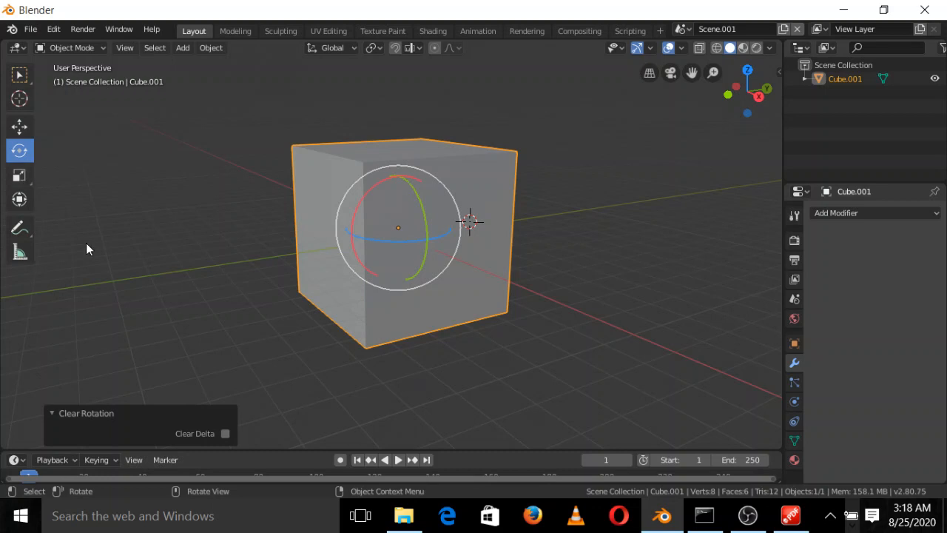
scroll(412, 269, up, 3)
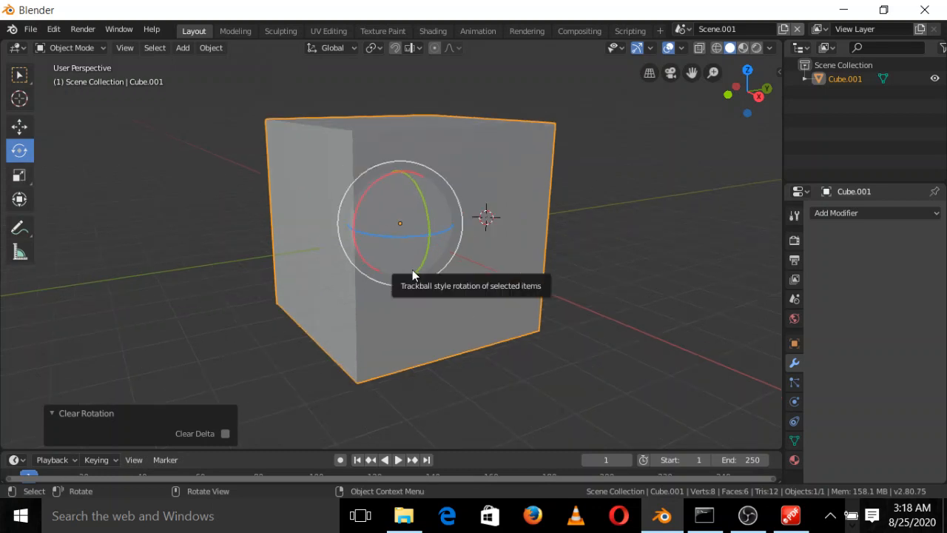
scroll(434, 222, down, 2)
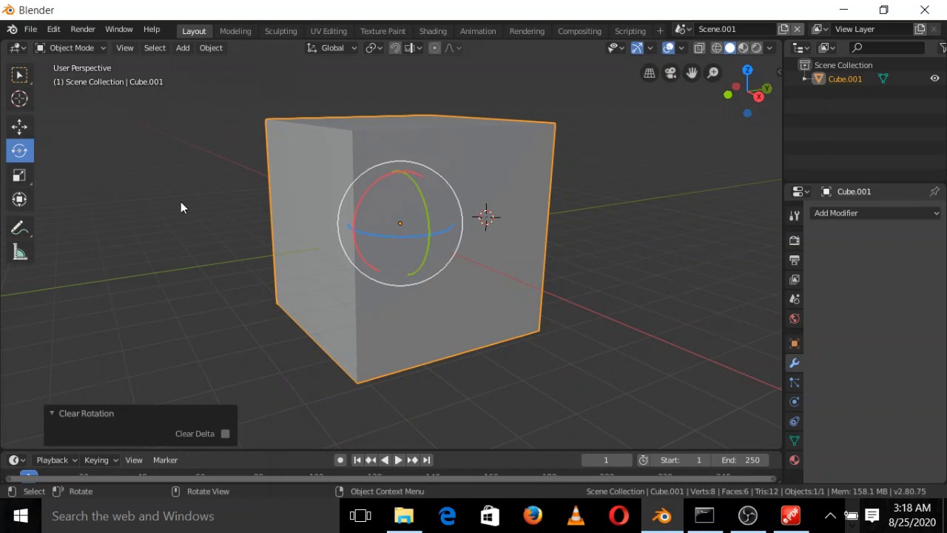
Step: Scale the cube into a long, narrow block by about 1.56 along X, 0.41 along Y and 0.72 along Z
click(19, 174)
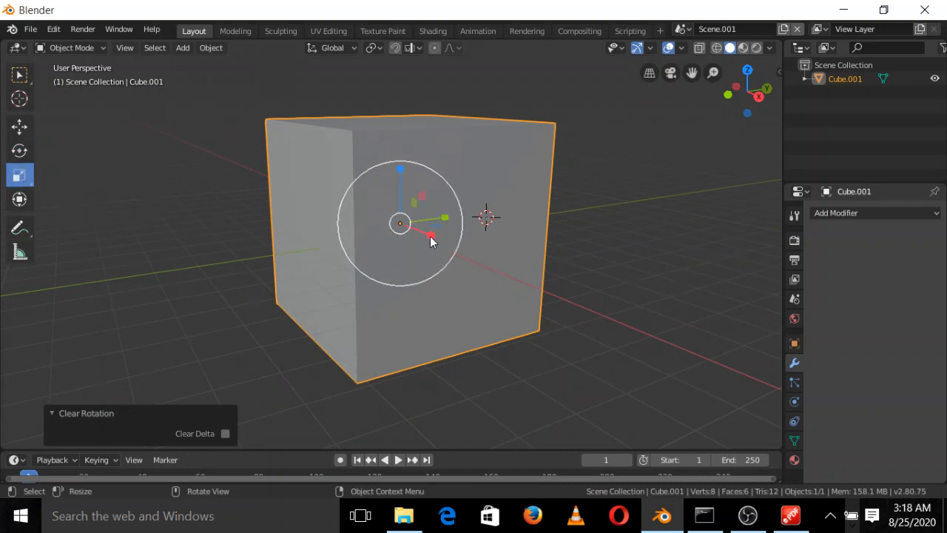
drag(431, 241, 426, 270)
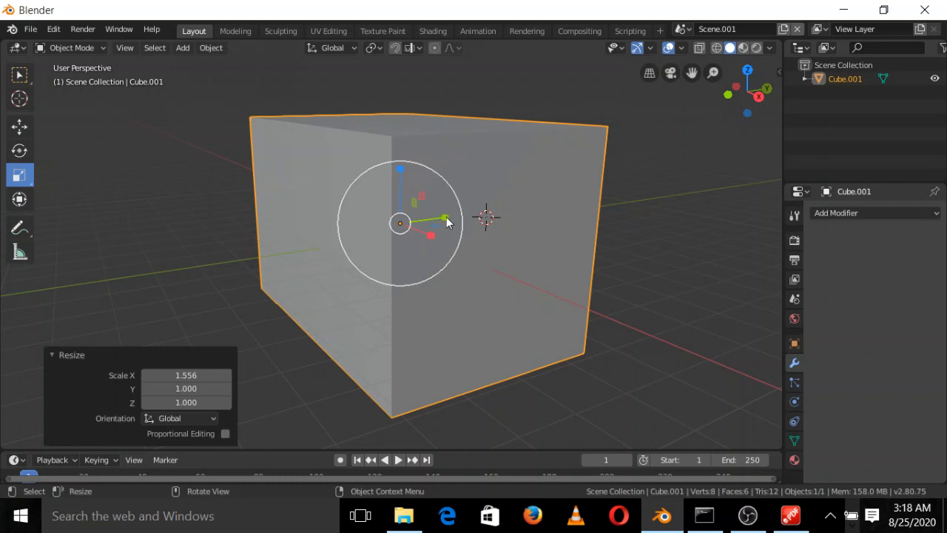
drag(444, 218, 407, 240)
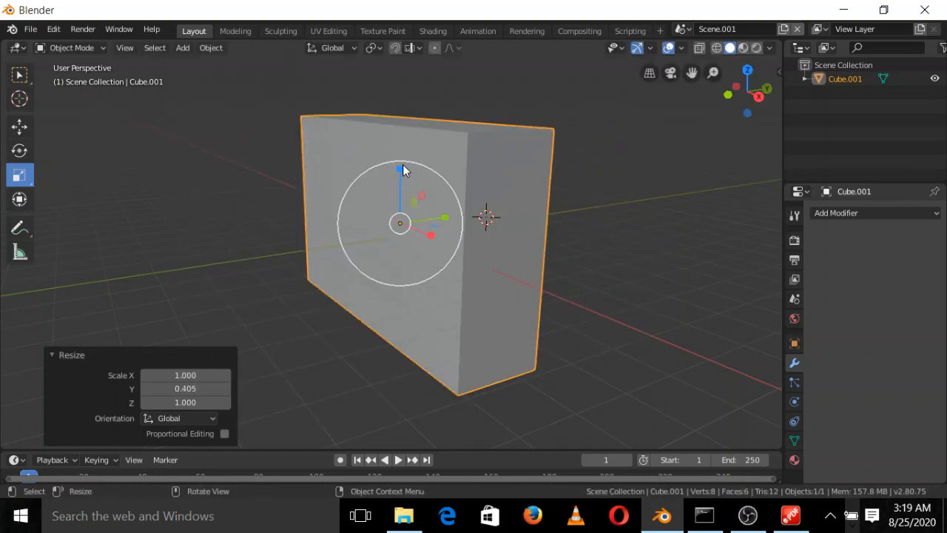
drag(400, 166, 401, 185)
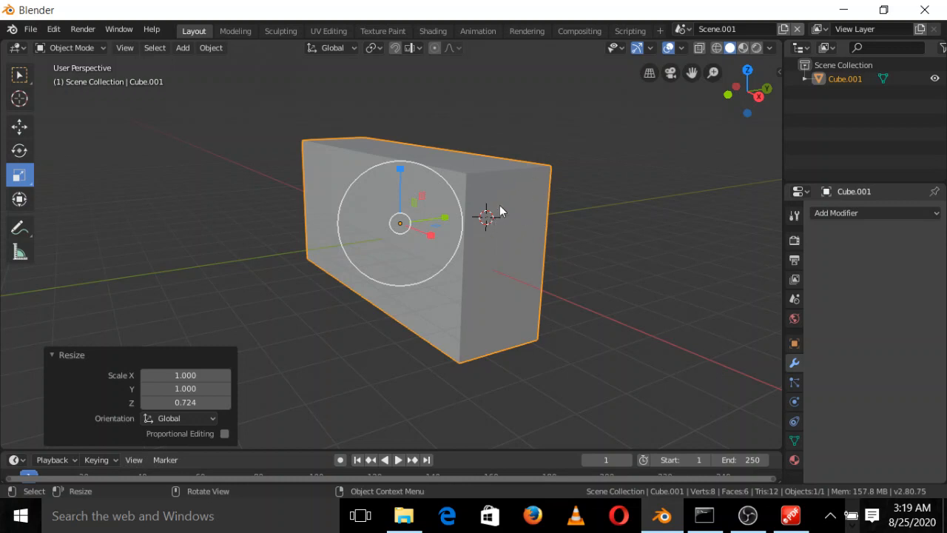
Step: Examine the resized block from several angles, both up close and from farther away
middle_drag(511, 209, 426, 259)
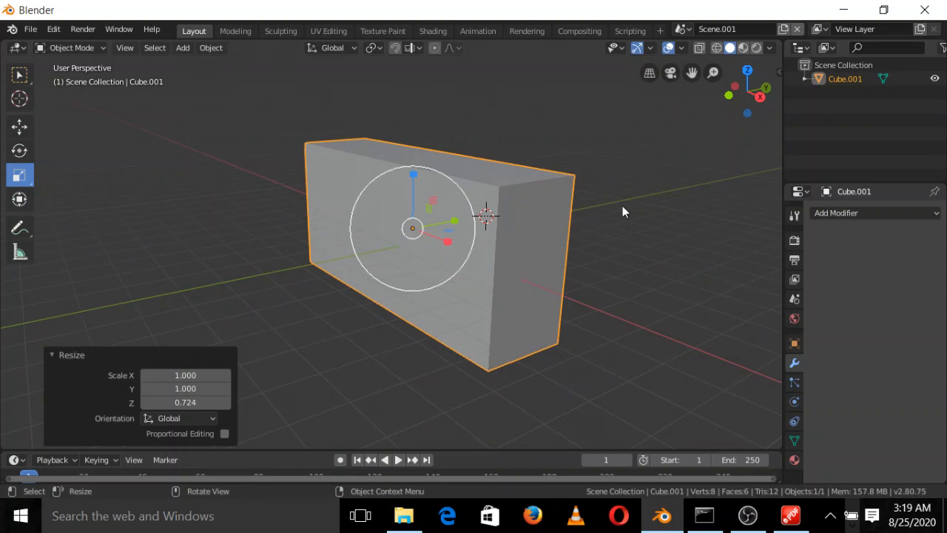
mouse_move(623, 209)
middle_down()
mouse_move(551, 215)
mouse_move(575, 219)
mouse_move(578, 207)
mouse_move(608, 235)
mouse_move(620, 199)
mouse_move(625, 208)
middle_up()
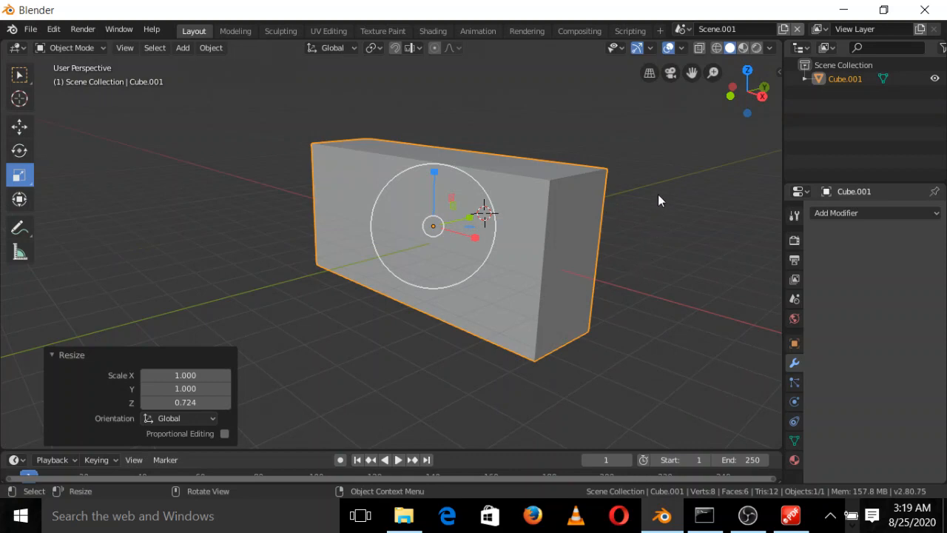
mouse_move(651, 196)
middle_down()
mouse_move(530, 203)
mouse_move(560, 190)
mouse_move(583, 205)
mouse_move(638, 199)
middle_up()
middle_drag(568, 230, 564, 230)
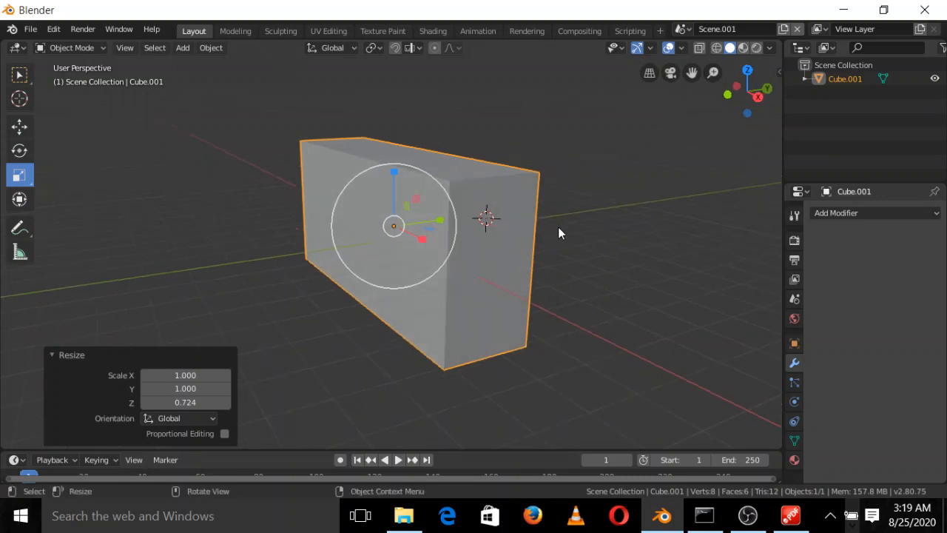
scroll(559, 228, up, 5)
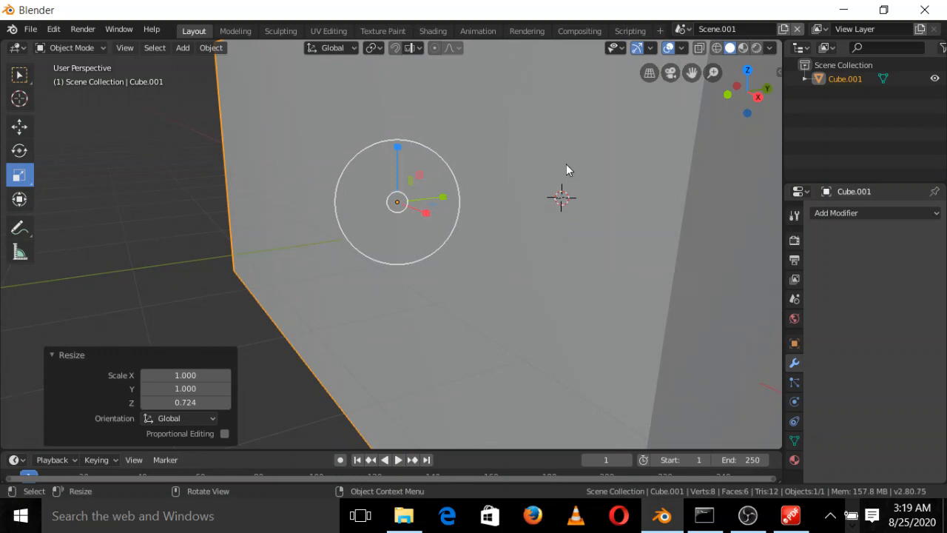
scroll(566, 165, down, 5)
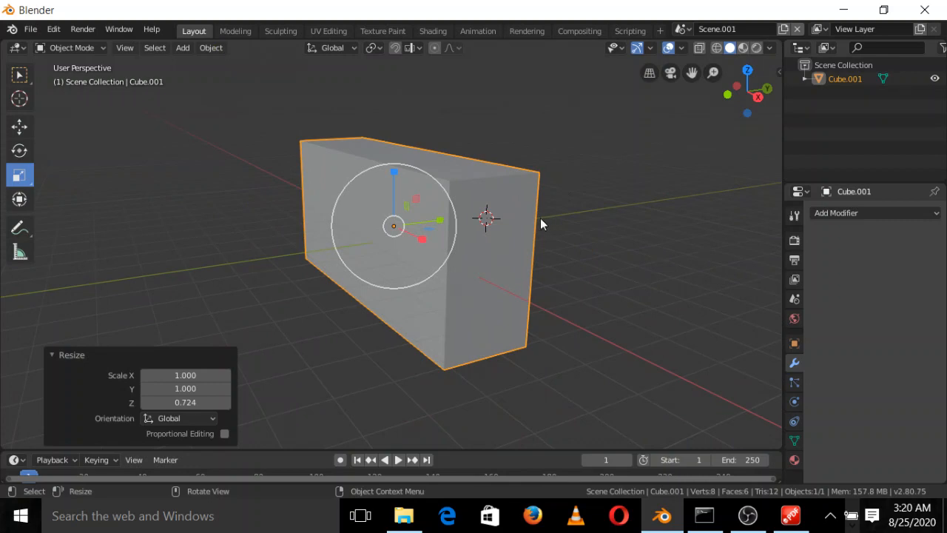
scroll(541, 220, up, 5)
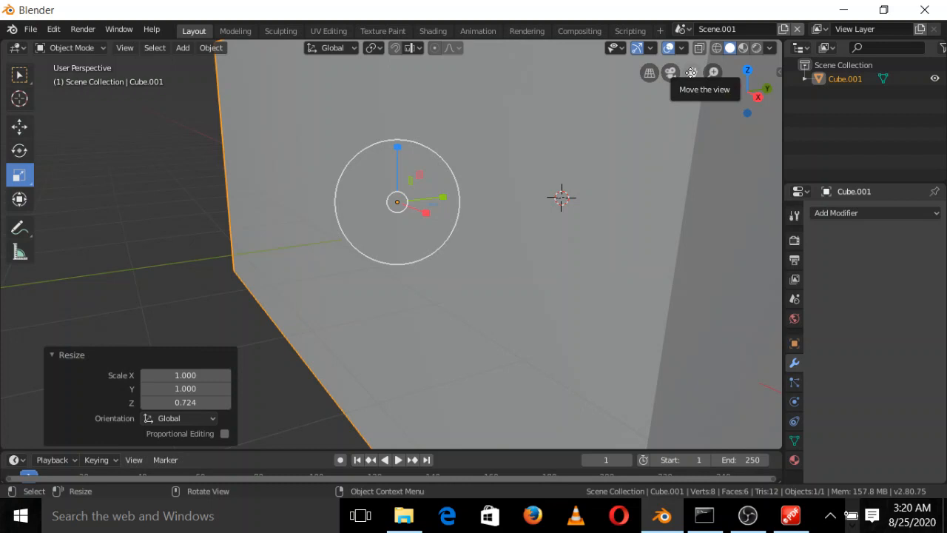
drag(691, 72, 584, 174)
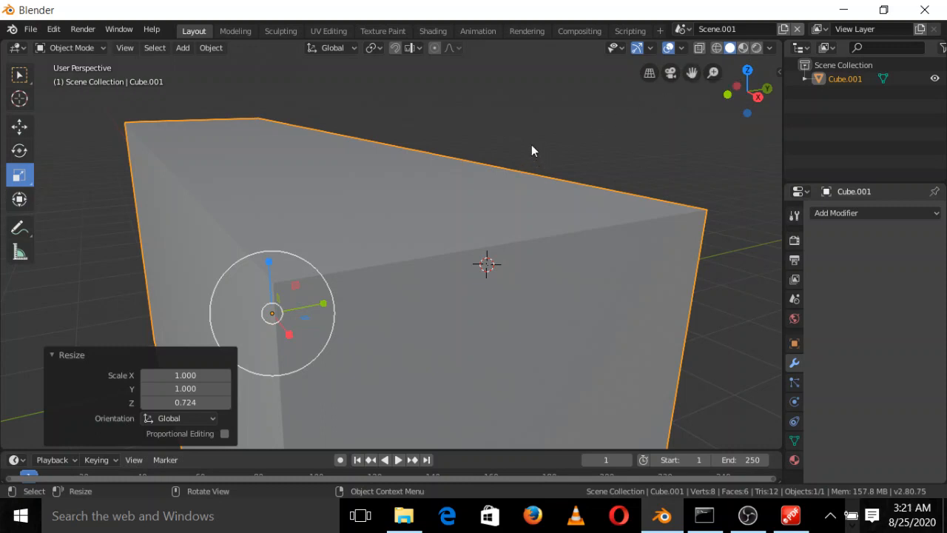
key(shift)
shift+middle_drag(539, 125, 540, 145)
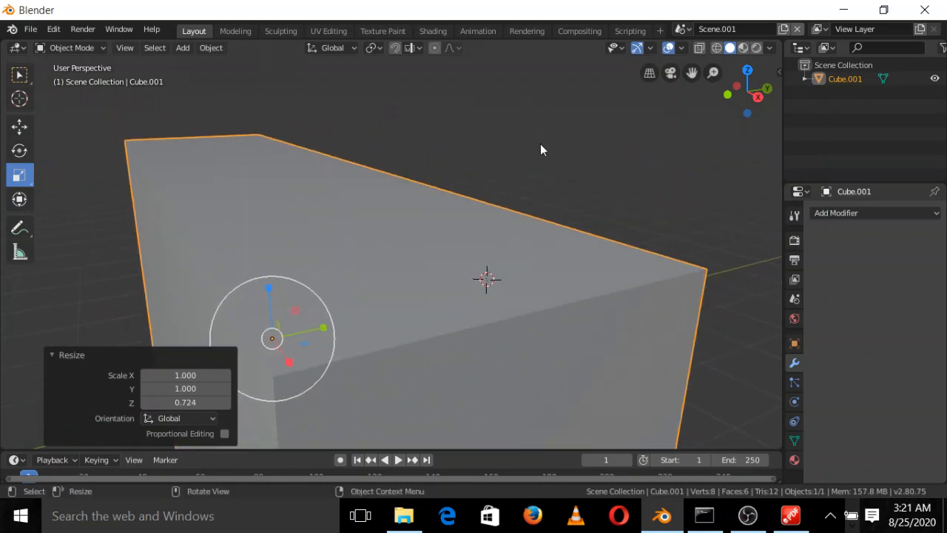
scroll(541, 166, down, 4)
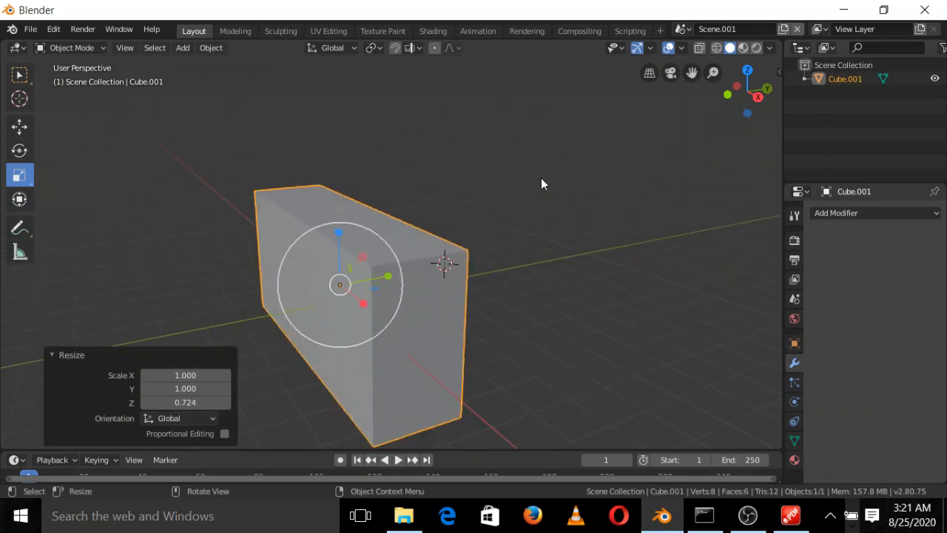
Step: Switch the resized block from Object Mode to Edit Mode and look through the mesh editing tools available there
middle_drag(551, 237, 421, 214)
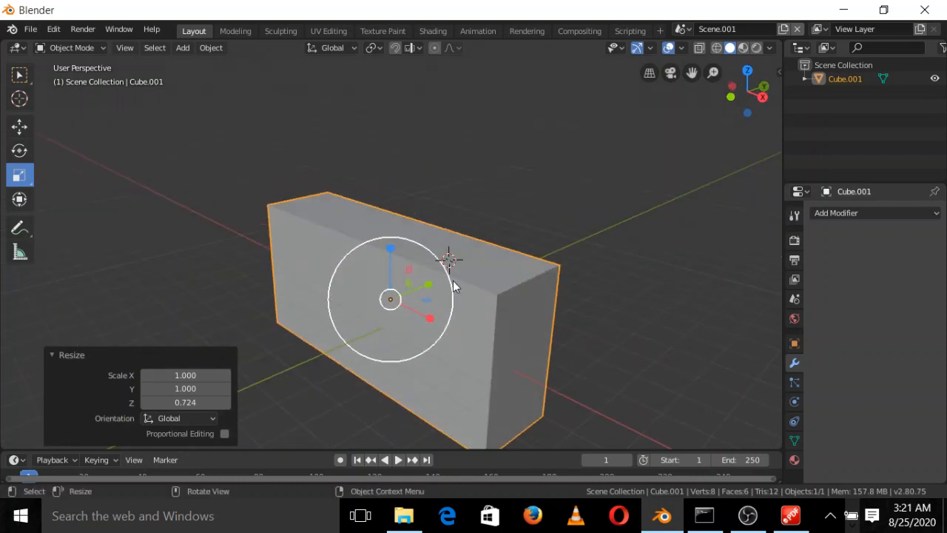
scroll(454, 284, up, 1)
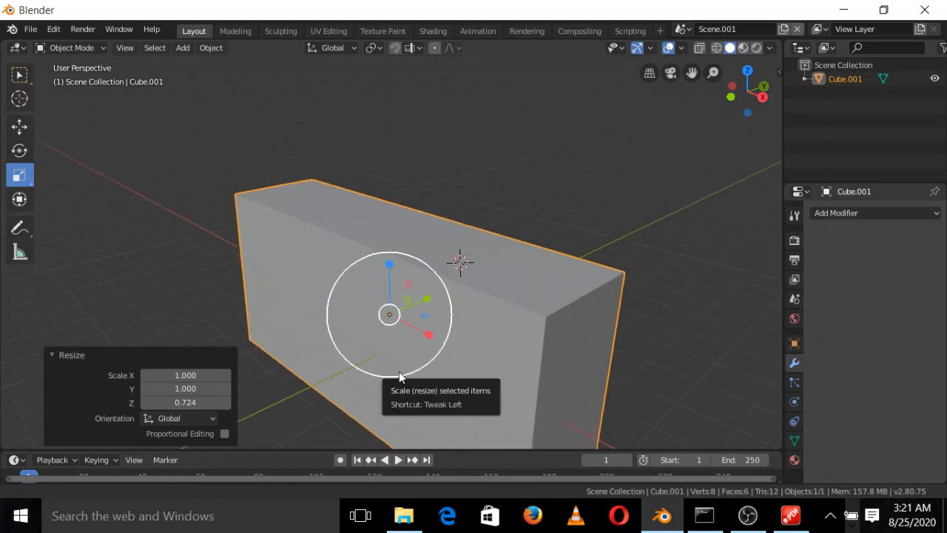
scroll(402, 376, up, 1)
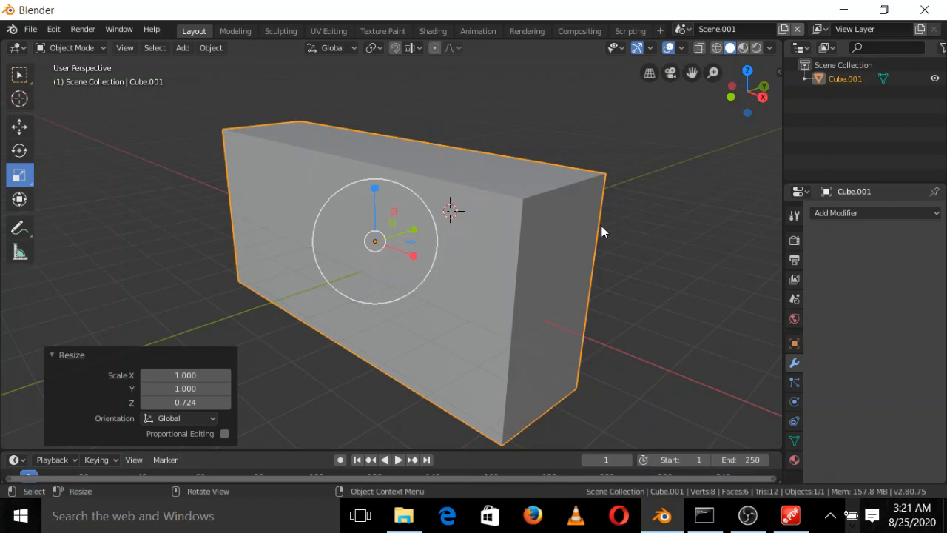
middle_drag(602, 251, 596, 247)
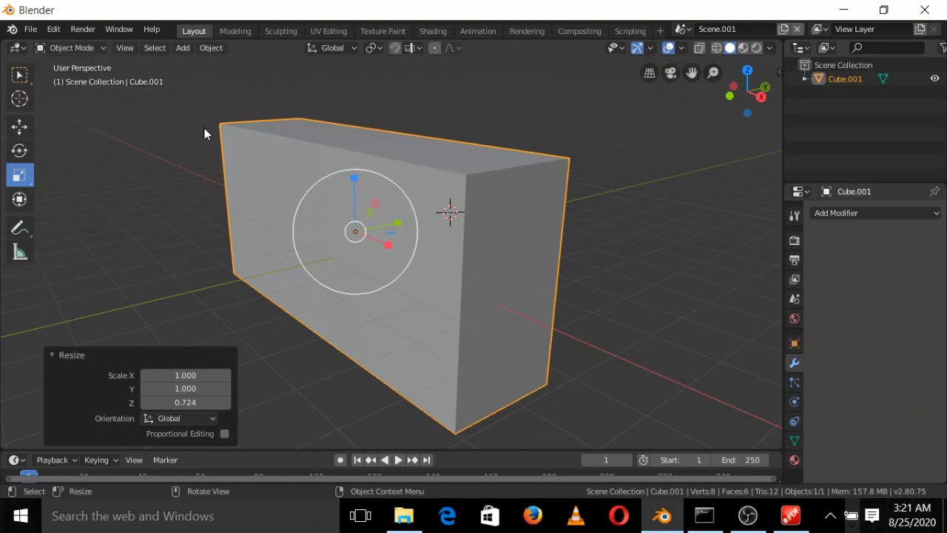
click(86, 48)
click(98, 45)
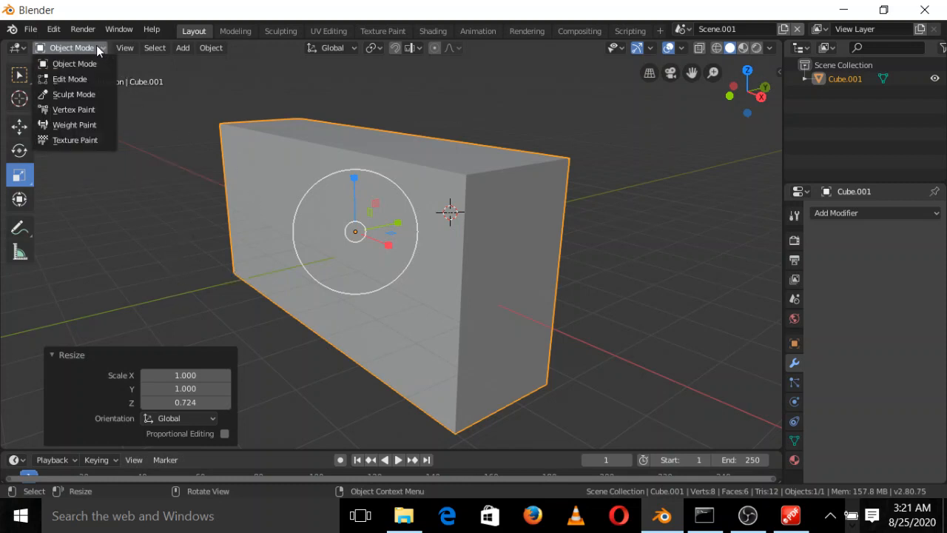
click(73, 79)
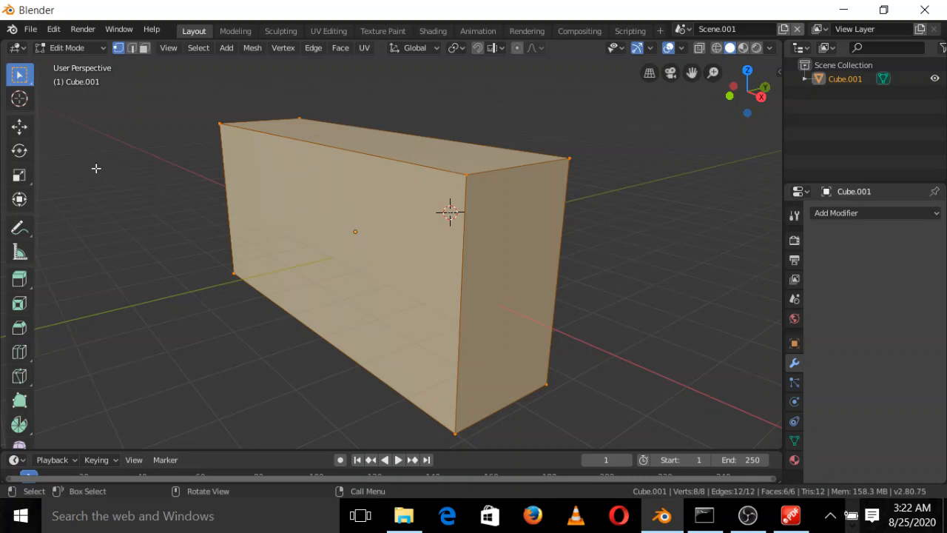
scroll(20, 192, down, 3)
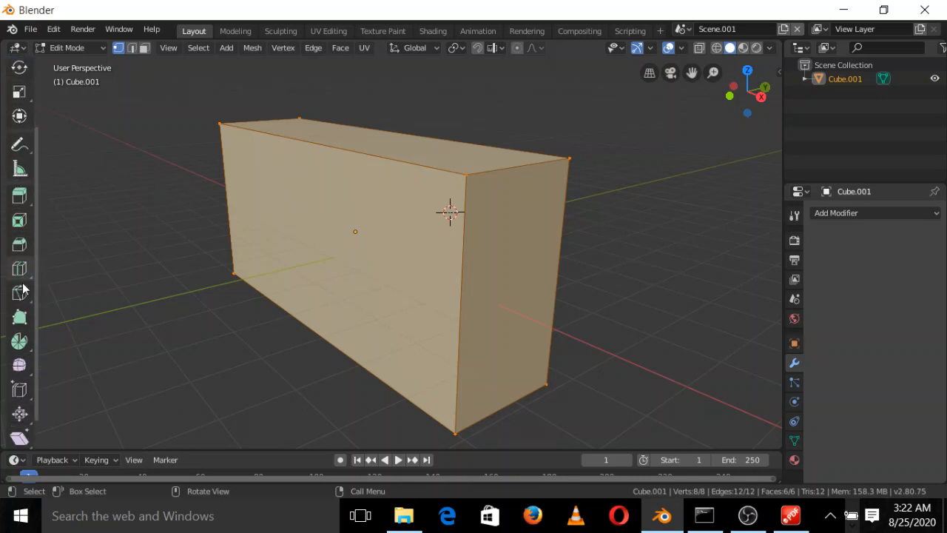
scroll(22, 337, down, 1)
scroll(22, 337, up, 3)
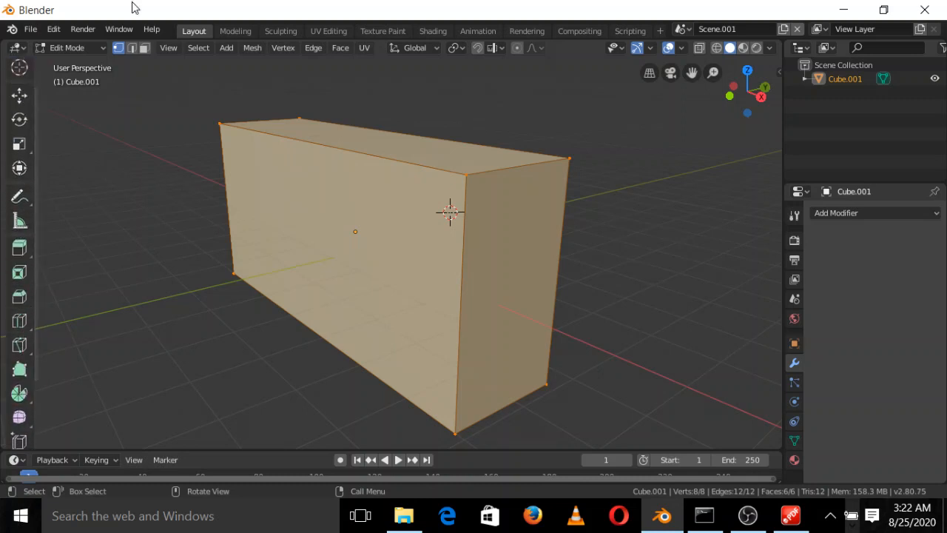
Step: Return to Object Mode to compare its tools, and re-enter Edit Mode to look through the mesh tools again
click(93, 47)
click(86, 66)
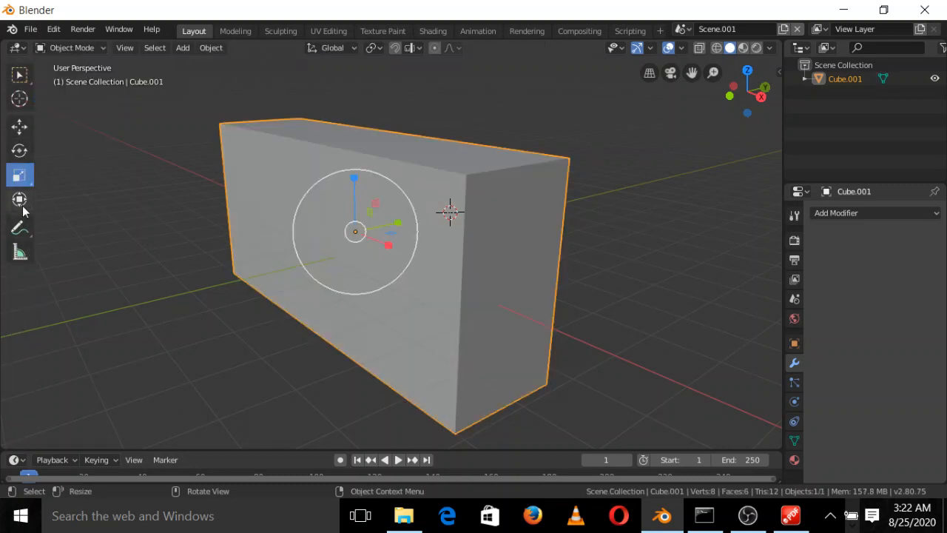
click(69, 46)
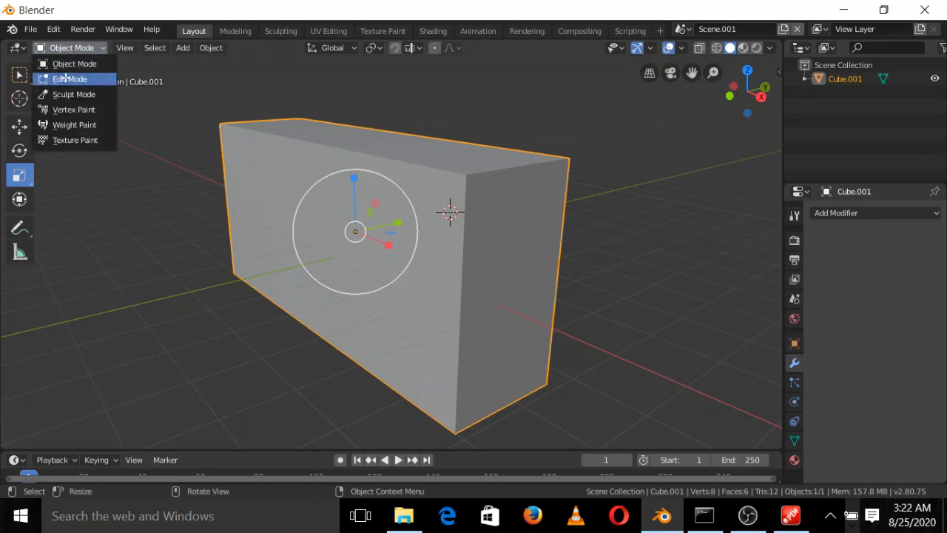
click(67, 77)
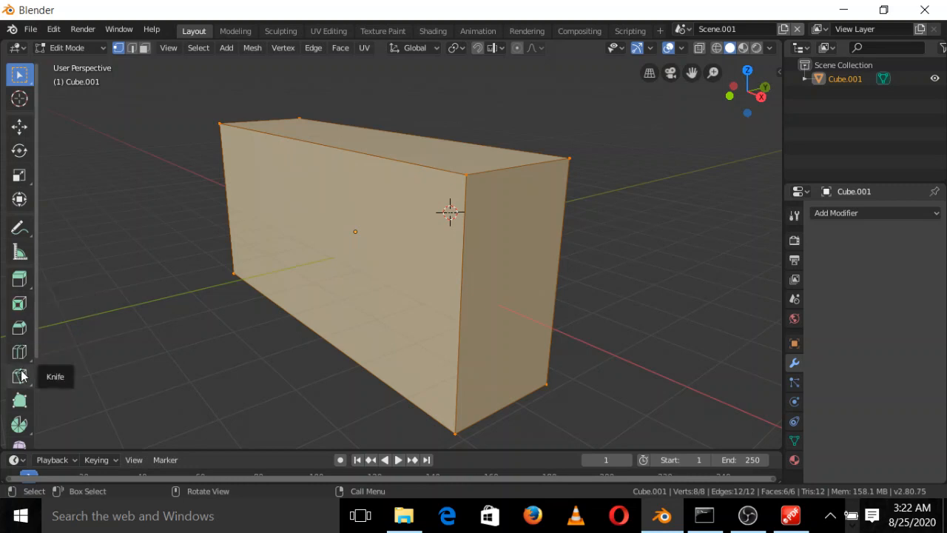
scroll(22, 366, down, 3)
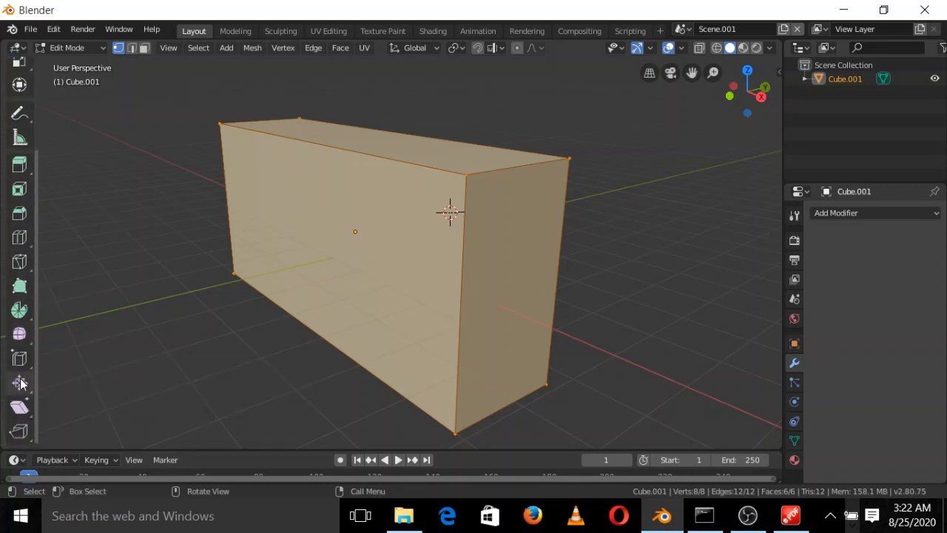
scroll(23, 332, up, 3)
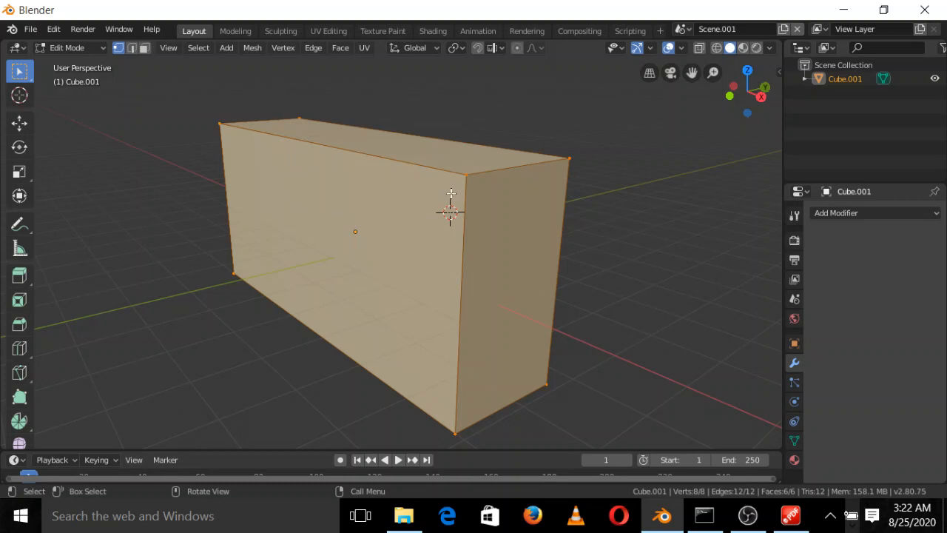
Step: Select several corner vertices of the block one at a time
click(571, 162)
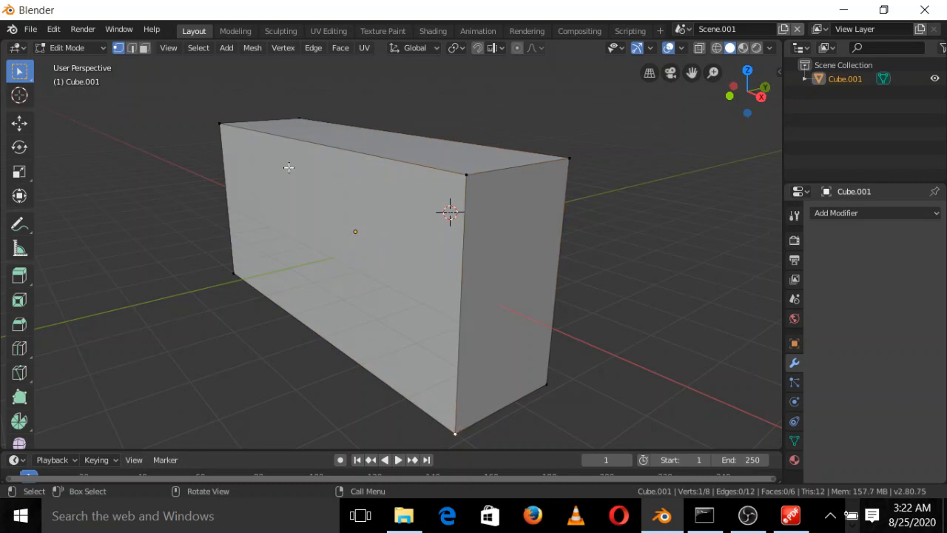
click(219, 124)
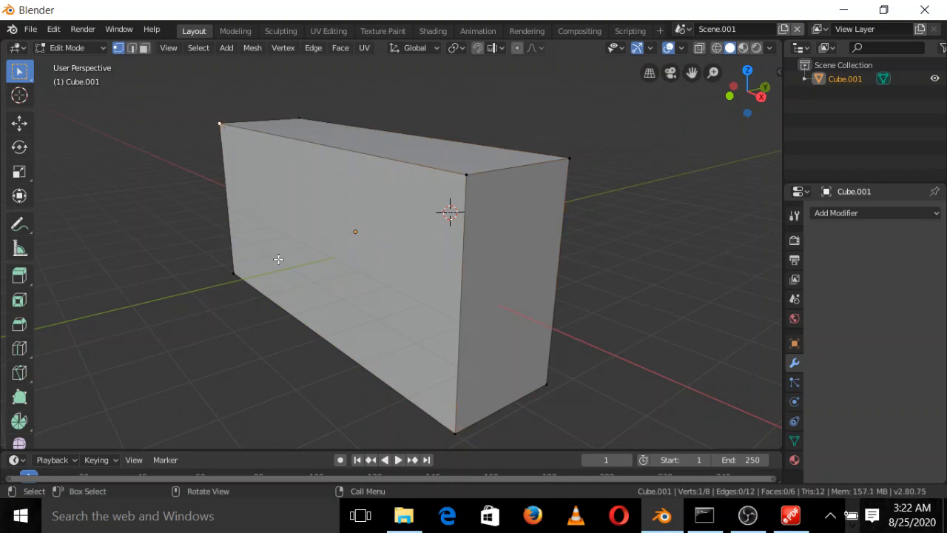
click(234, 273)
Step: Move the block's nearest upper corner vertex by about 1.61 m along X, -0.706 m along Z and -3.5 m along Y
click(470, 185)
click(19, 124)
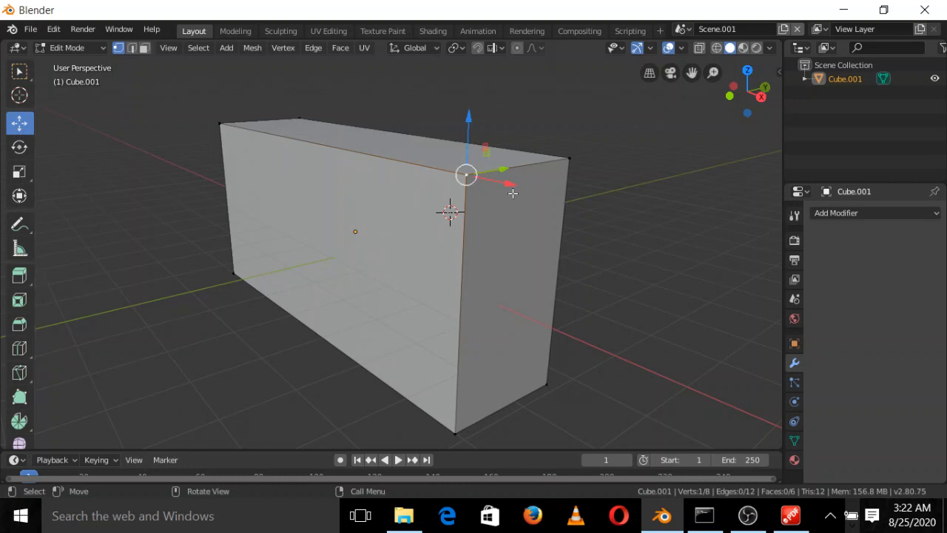
drag(510, 185, 561, 364)
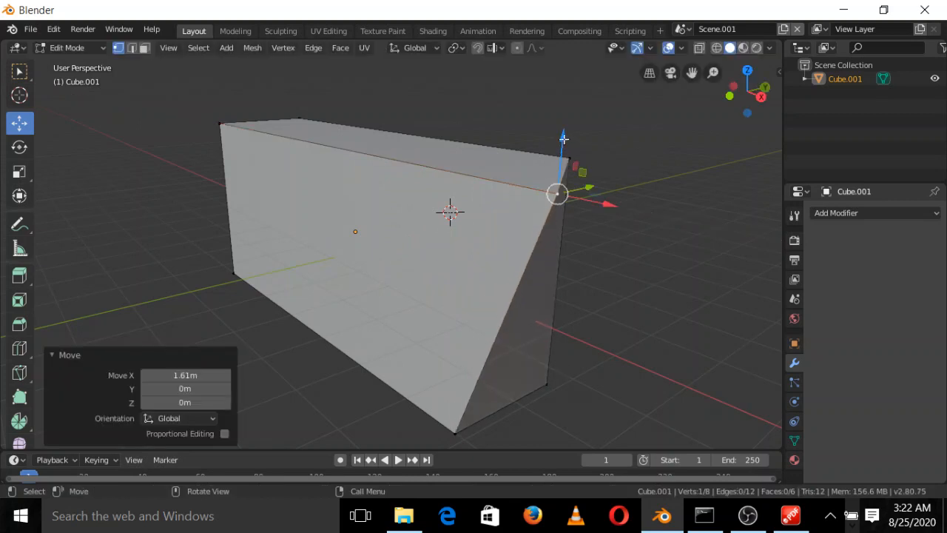
drag(562, 142, 562, 196)
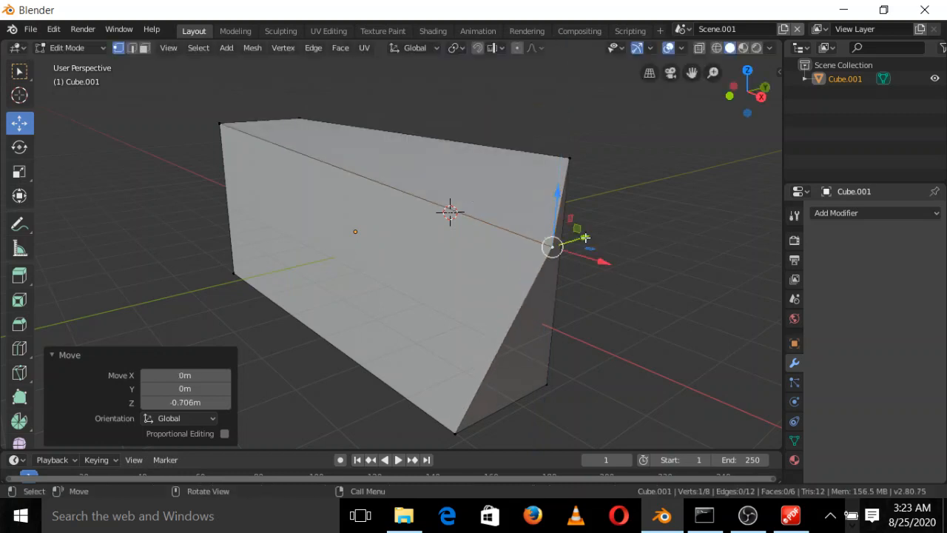
drag(585, 238, 348, 311)
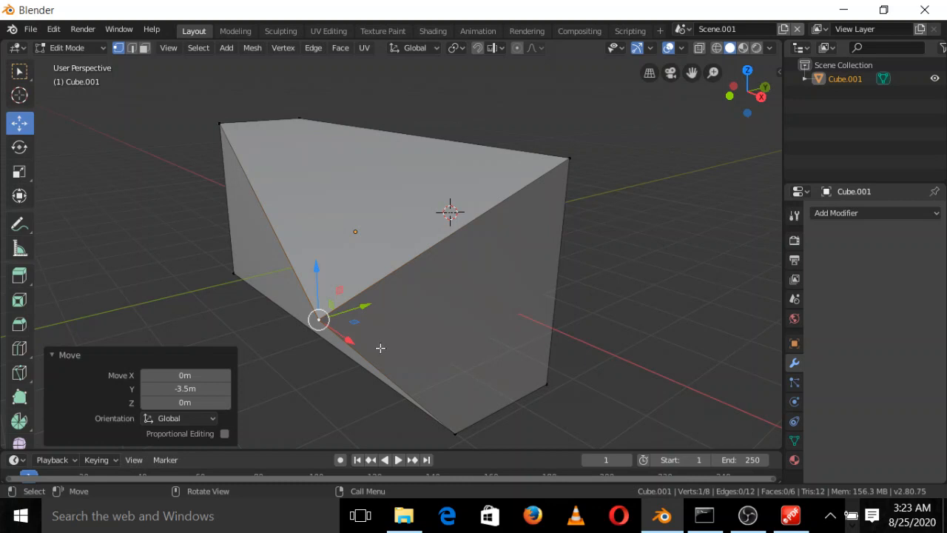
Step: Try constraining the selected vertex's move to the Y and X axes, and raise it about 0.854 m along Z
key(g)
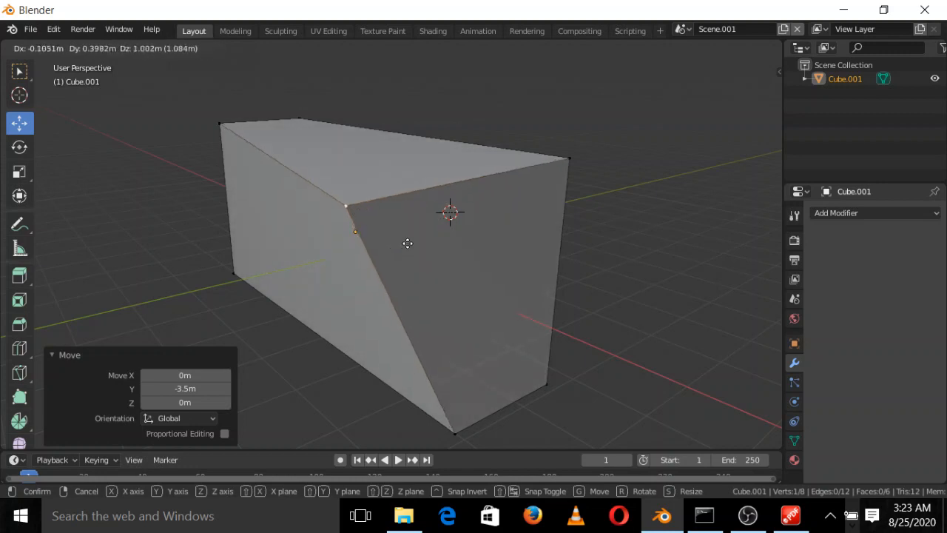
key(y)
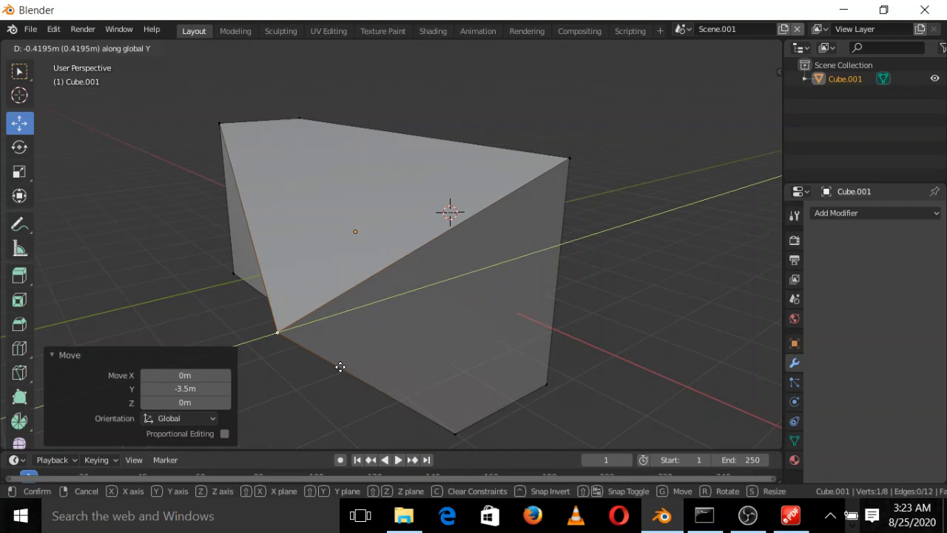
key(x)
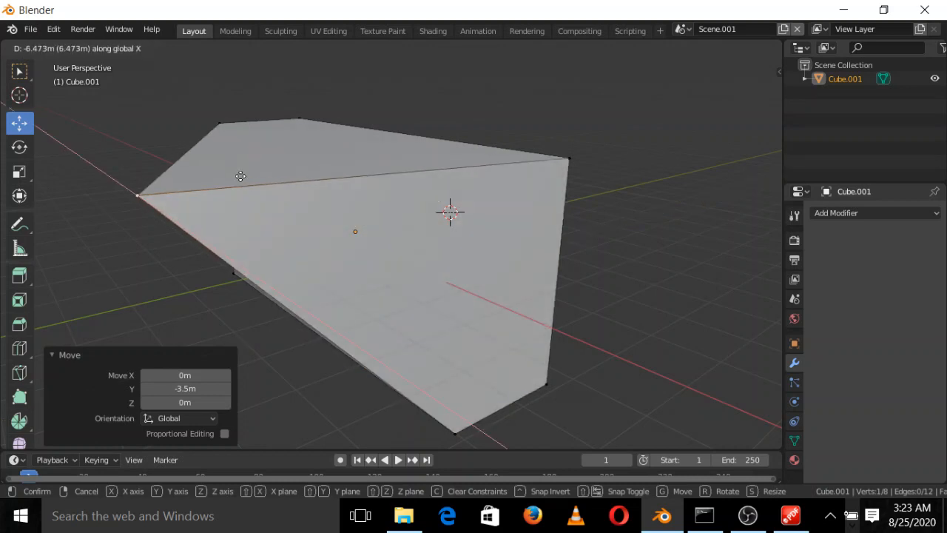
key(y)
key(z)
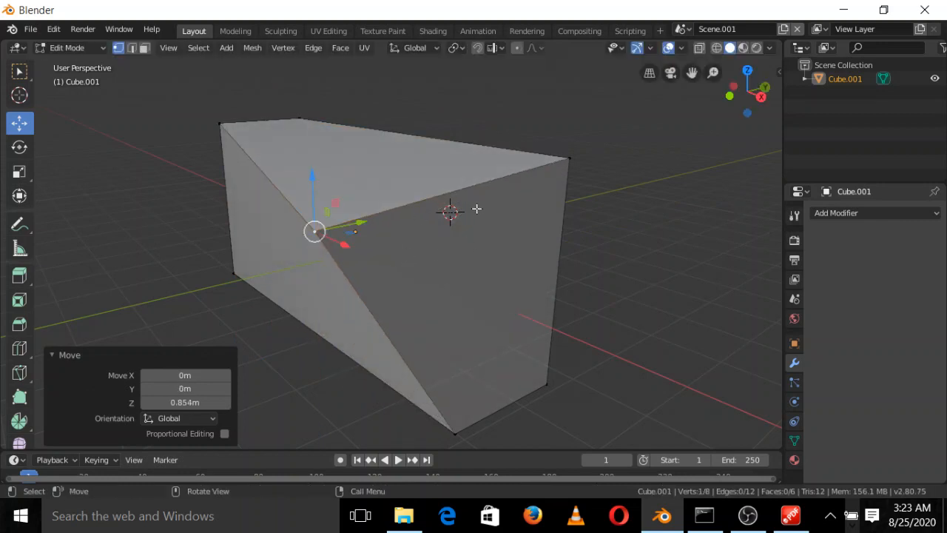
Step: Switch to edge selection and select several edges of the block one at a time
scroll(472, 222, down, 2)
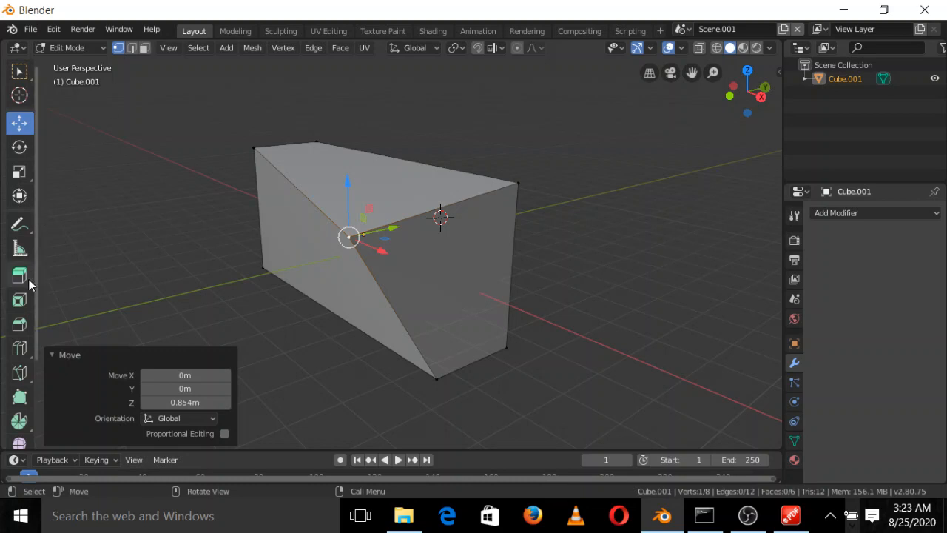
scroll(22, 300, down, 4)
scroll(24, 306, up, 2)
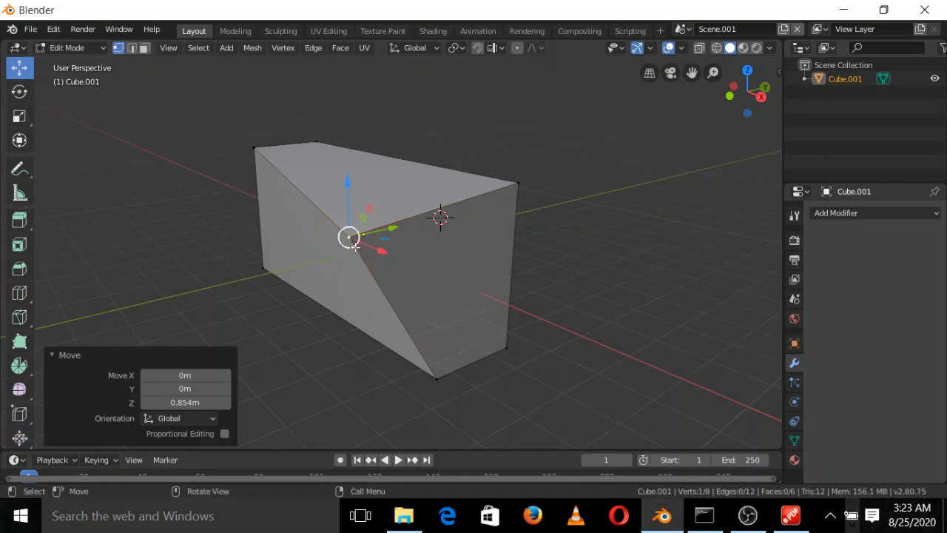
scroll(344, 245, up, 3)
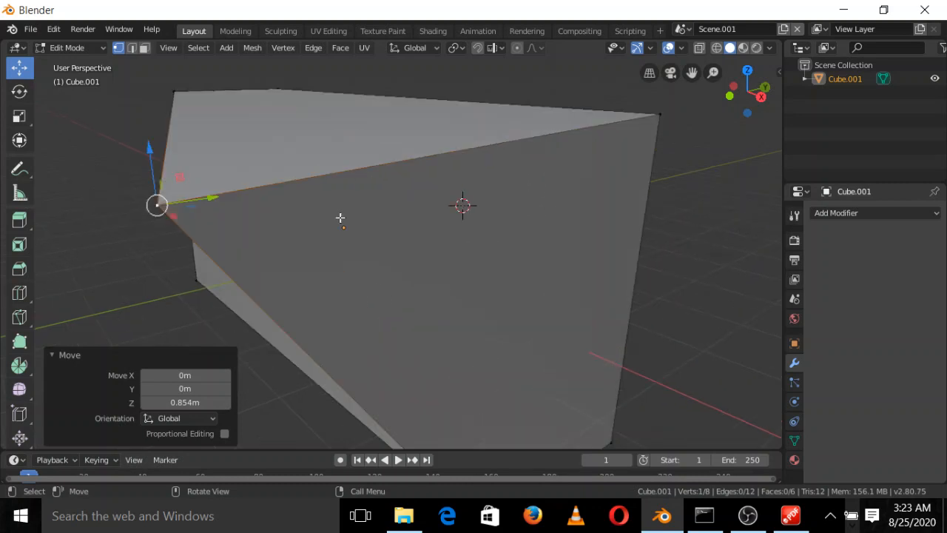
click(131, 49)
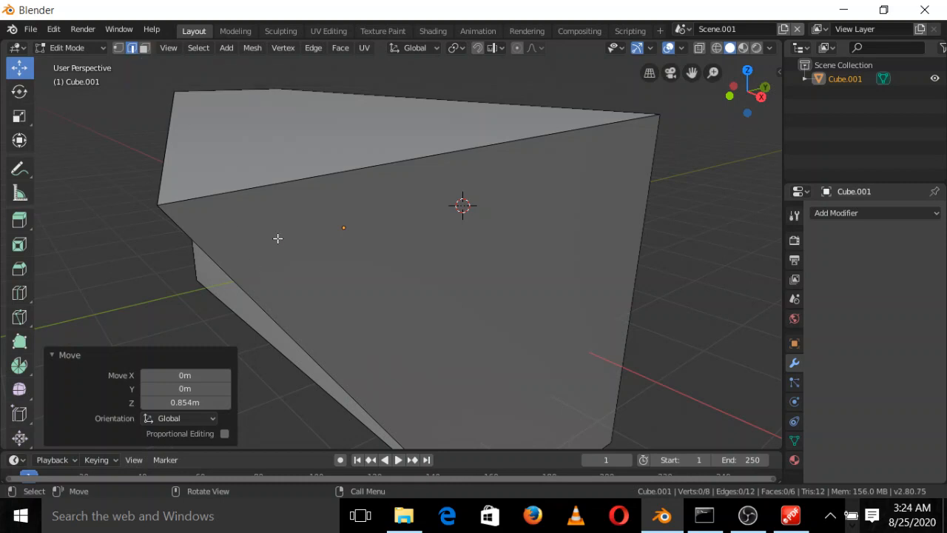
scroll(317, 212, down, 2)
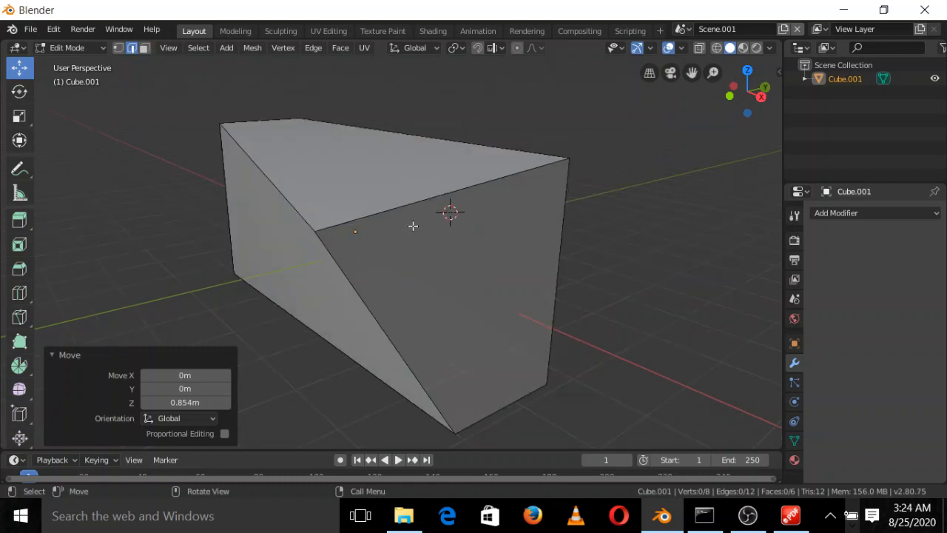
click(406, 203)
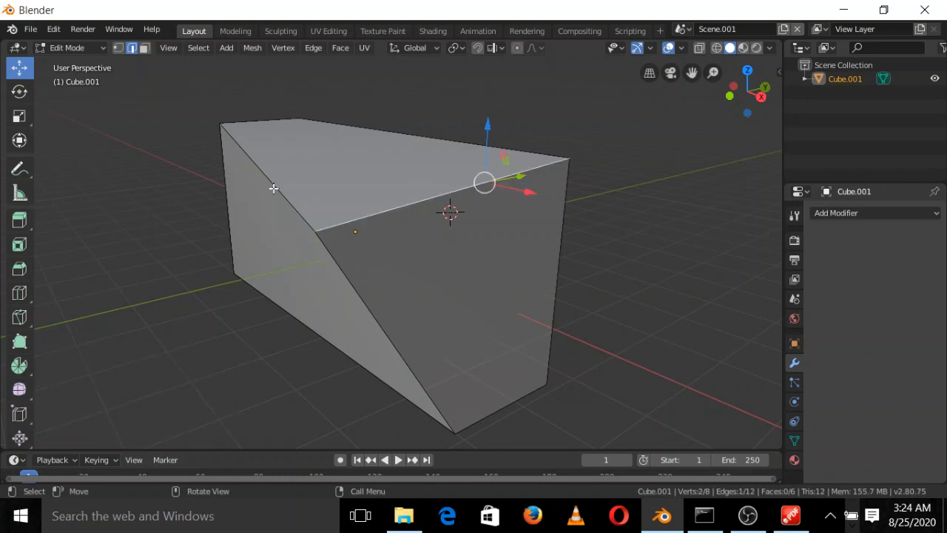
click(274, 188)
click(318, 339)
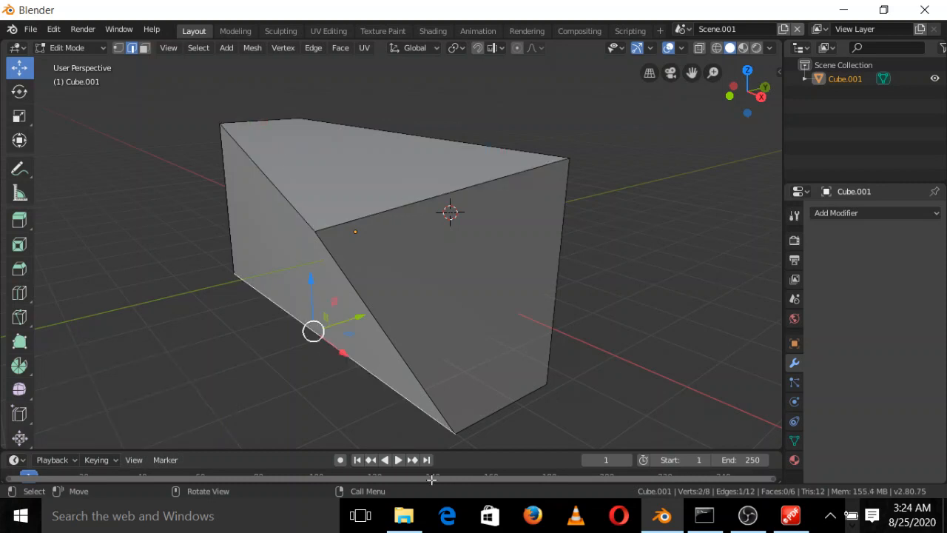
click(501, 407)
Step: Raise the upper edge of the block's front end along Z, and raise the bottom edge of that end slightly
click(414, 206)
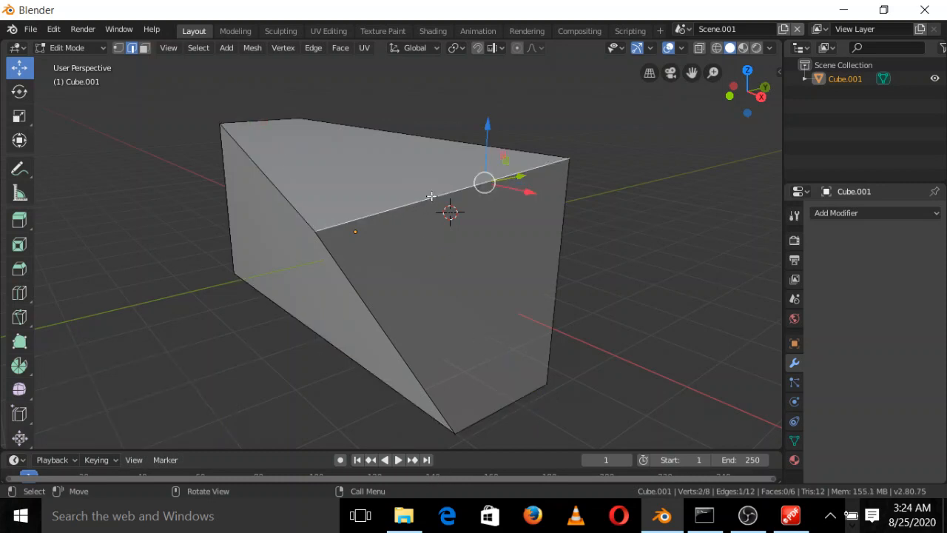
drag(486, 126, 474, 436)
click(501, 392)
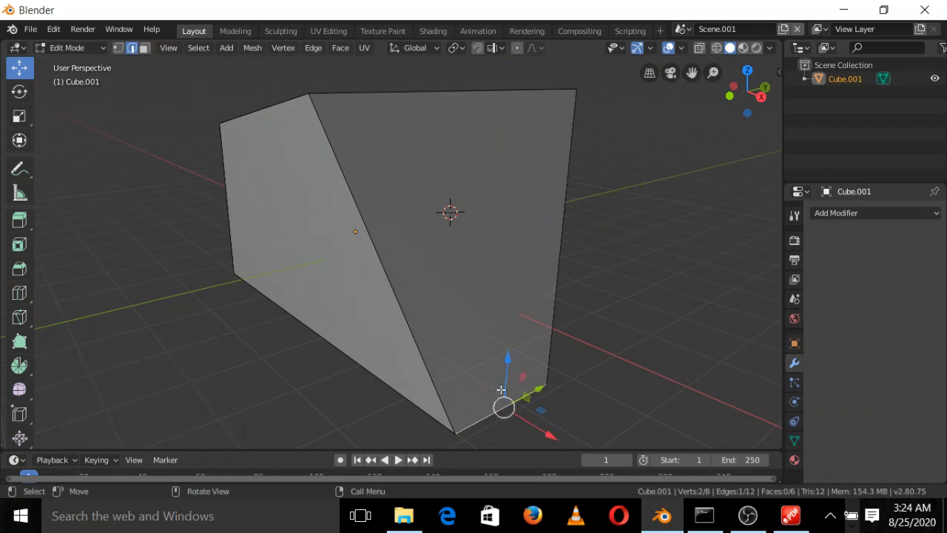
mouse_move(507, 371)
mouse_down()
mouse_move(500, 161)
mouse_move(497, 359)
mouse_up()
Step: Move the far vertical edge of the block's front end about -2.51 m along X
click(570, 138)
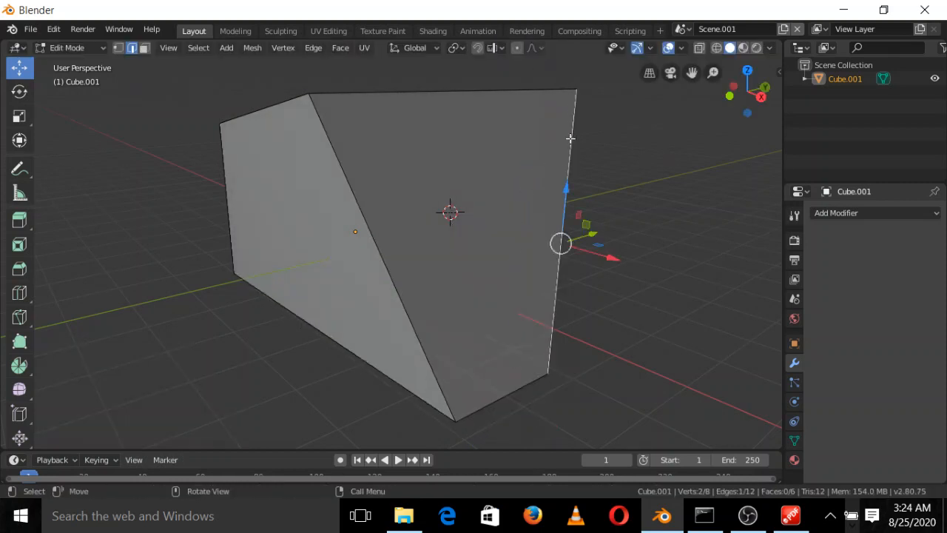
drag(626, 264, 536, 226)
middle_drag(536, 225, 564, 264)
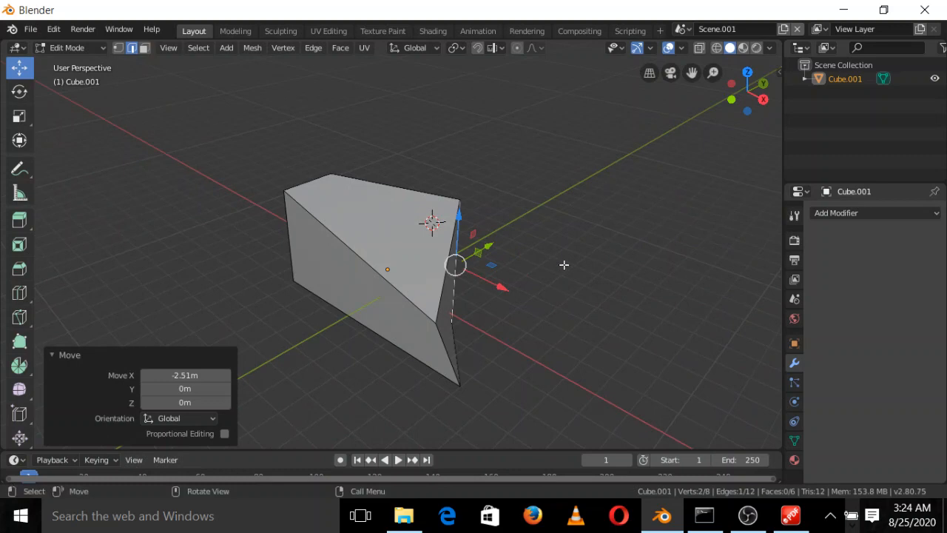
Step: Switch to face selection and raise the block's top face about 1.03 m along Z
click(147, 49)
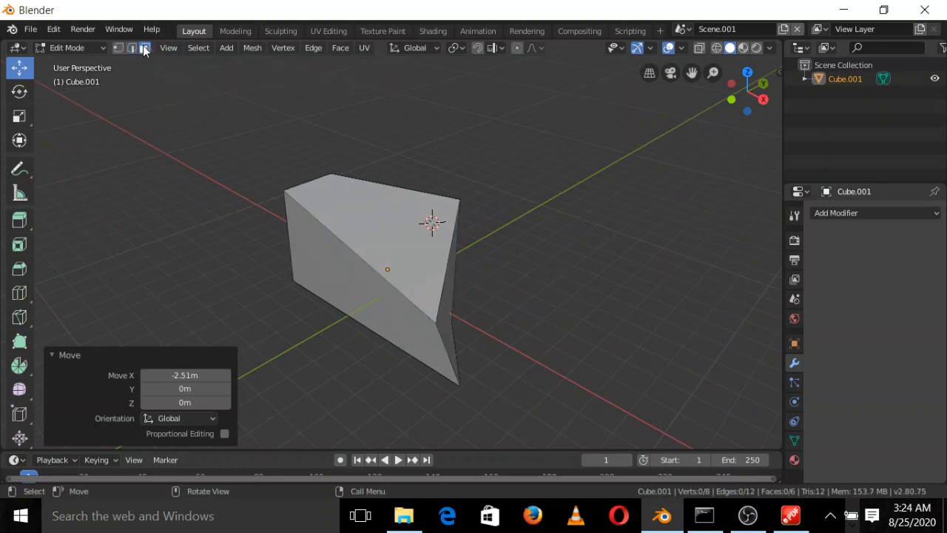
click(386, 233)
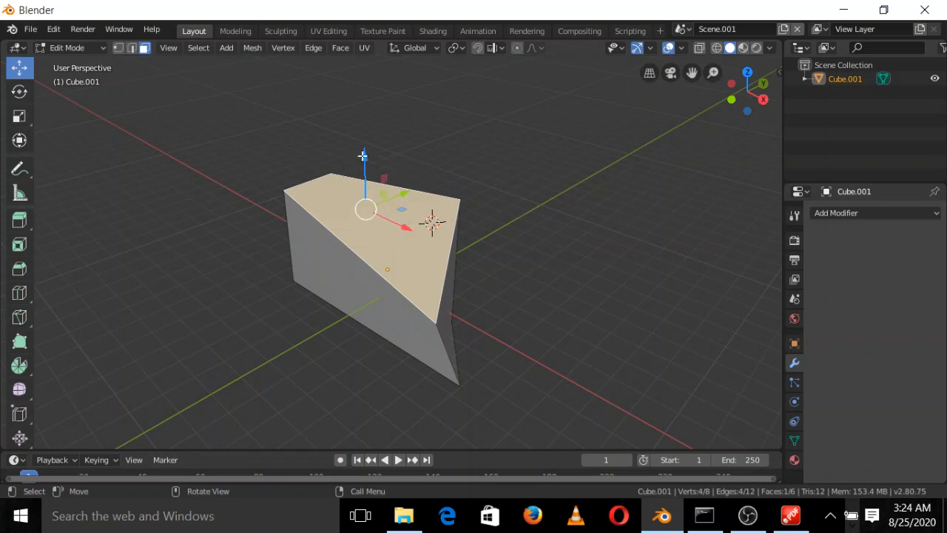
drag(362, 156, 373, 106)
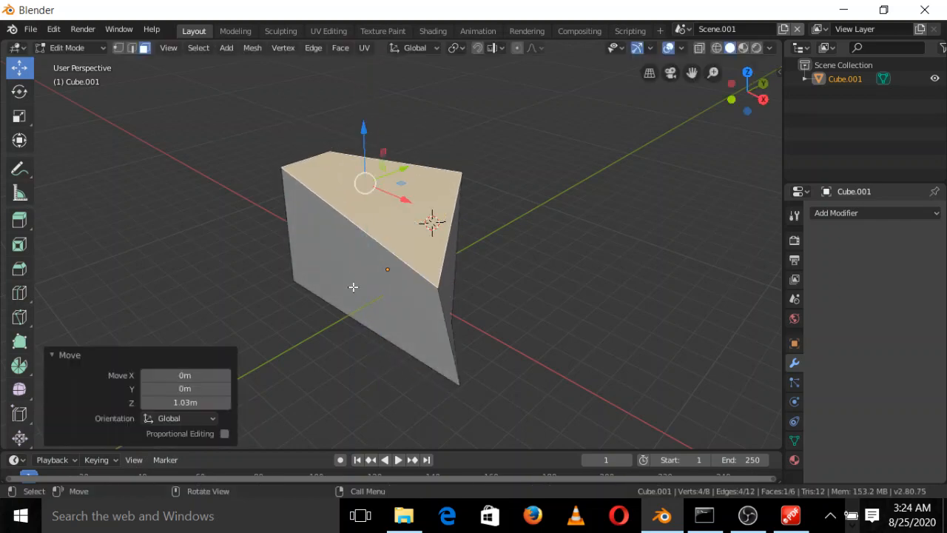
Step: Select the block's long side face and move it freely outward to widen the block
click(353, 287)
key(g)
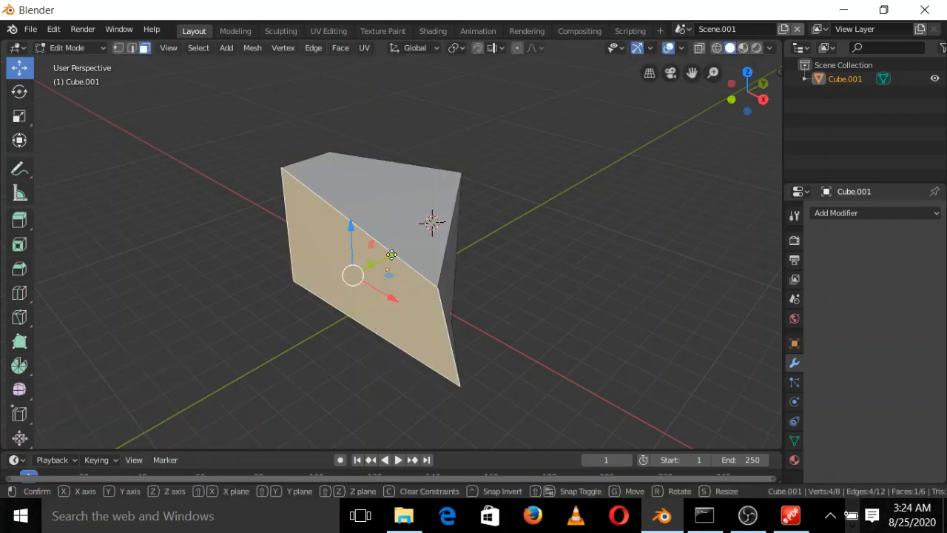
click(377, 300)
Step: Move the block's slanted front end face about -2.76 m along X
click(441, 385)
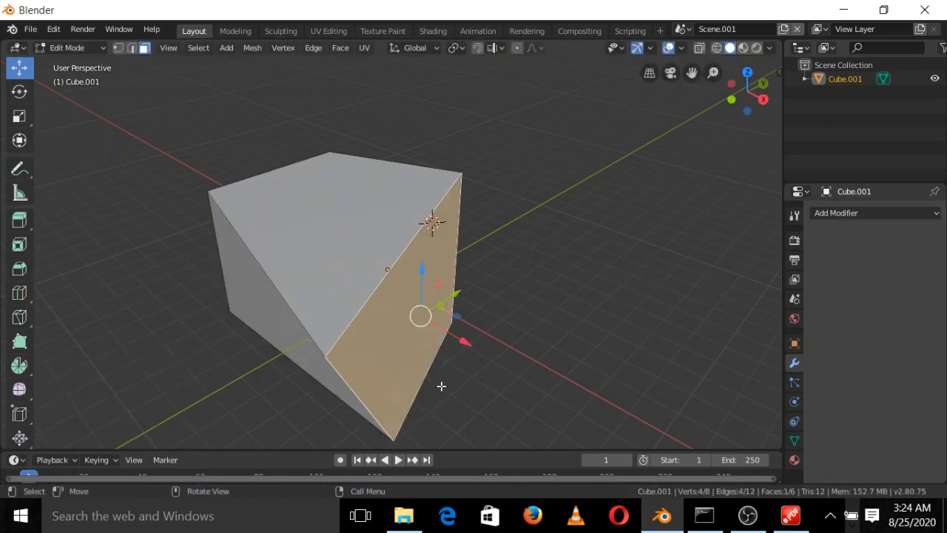
key(g)
key(x)
click(403, 302)
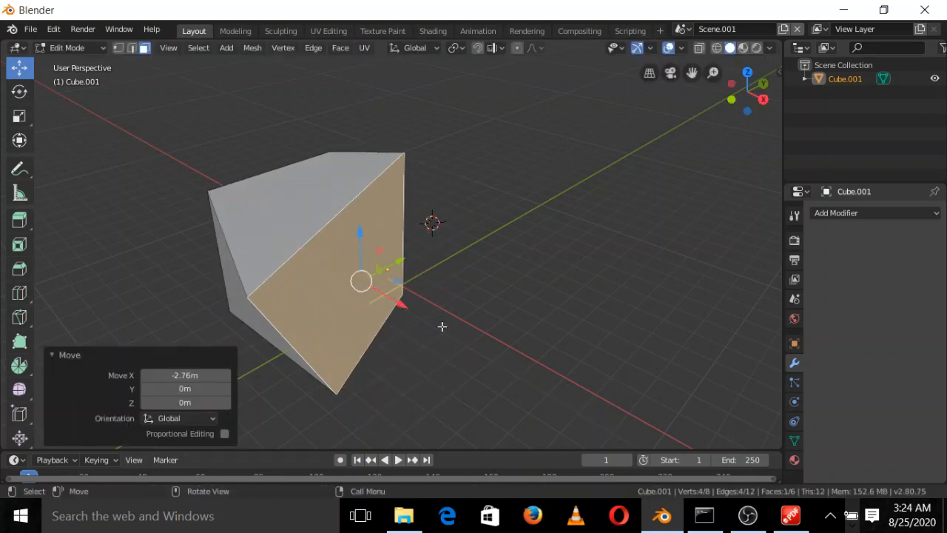
Step: Switch to vertex selection and move the front face's outermost upper vertex inward along Y
middle_drag(455, 354, 518, 259)
scroll(518, 259, down, 3)
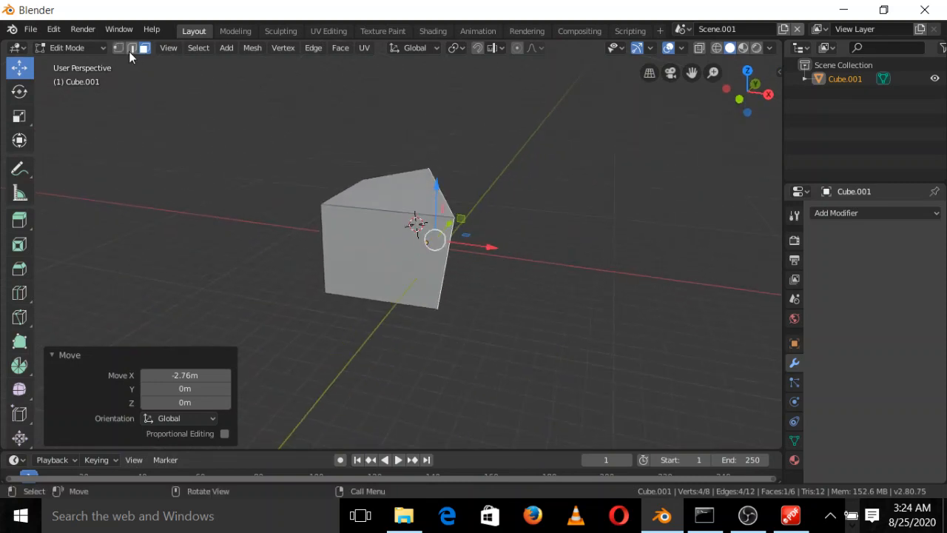
scroll(255, 185, up, 2)
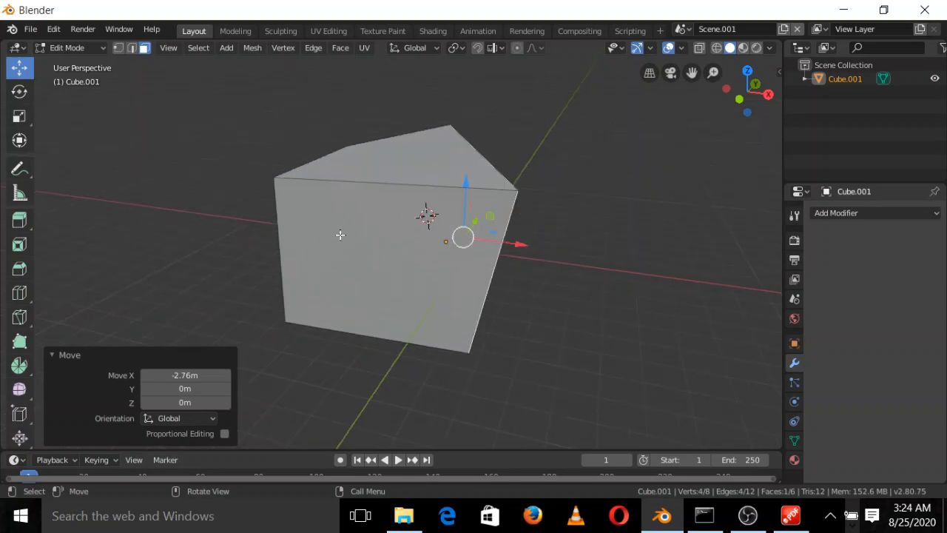
middle_drag(397, 177, 371, 193)
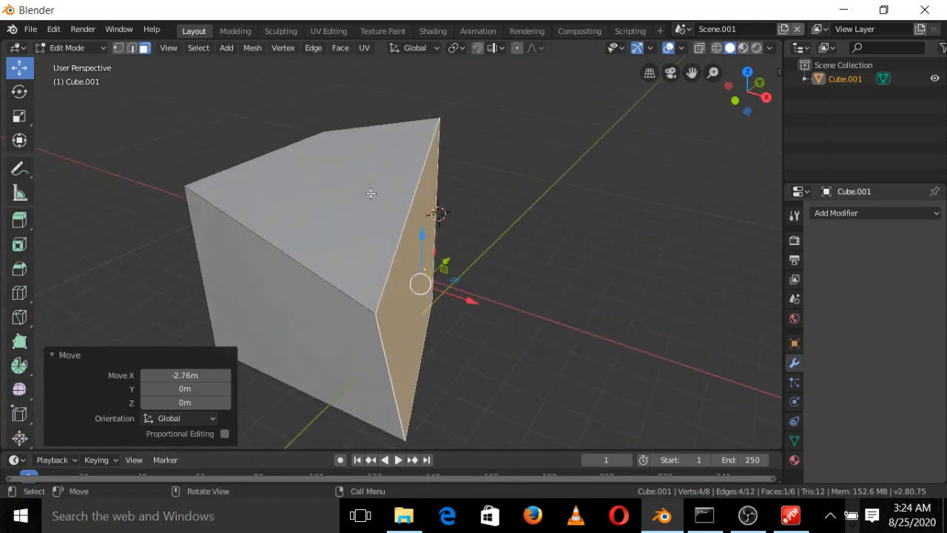
scroll(415, 306, down, 1)
middle_drag(431, 324, 392, 326)
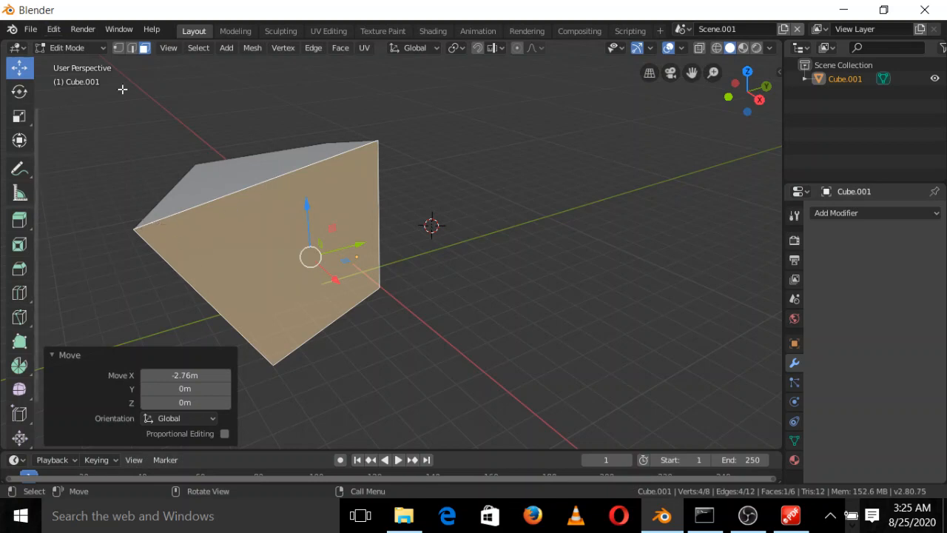
click(118, 48)
click(131, 229)
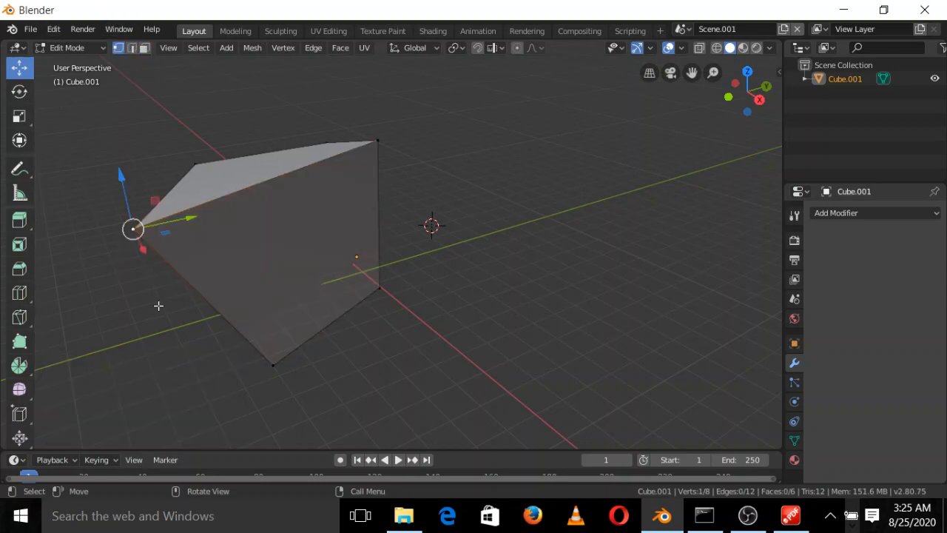
drag(182, 217, 357, 263)
Step: Move the front face's lowest vertex about -2.89 m along Y
click(274, 364)
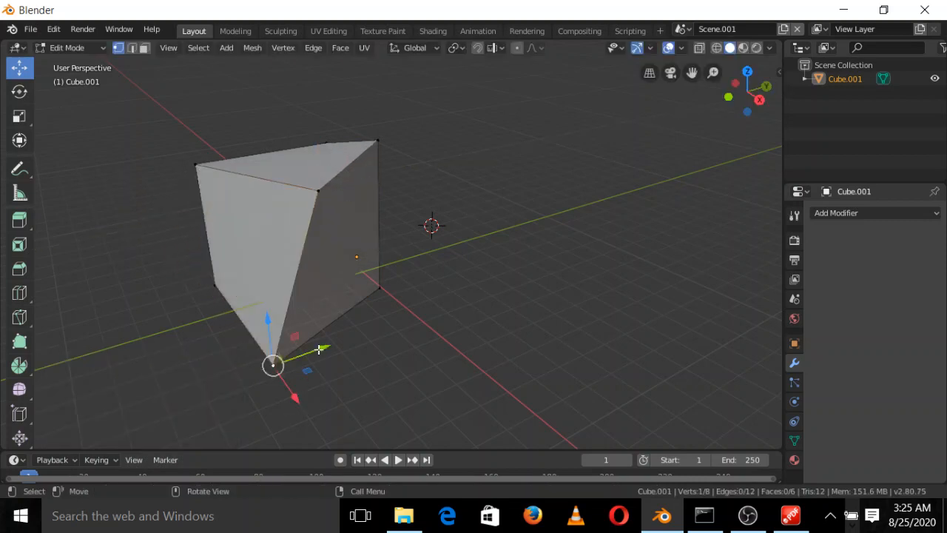
key(g)
click(222, 368)
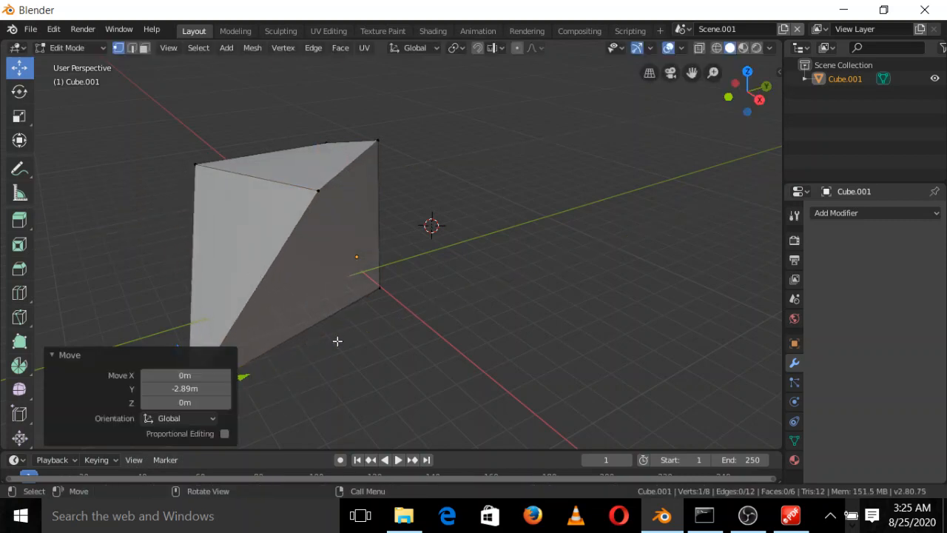
Step: Return to Object Mode and delete the reshaped block
middle_drag(381, 228, 408, 273)
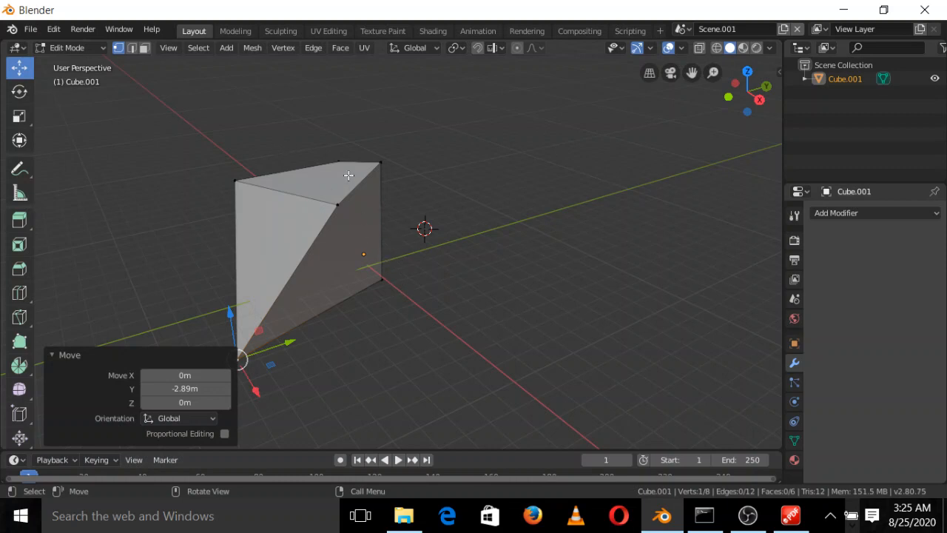
click(100, 47)
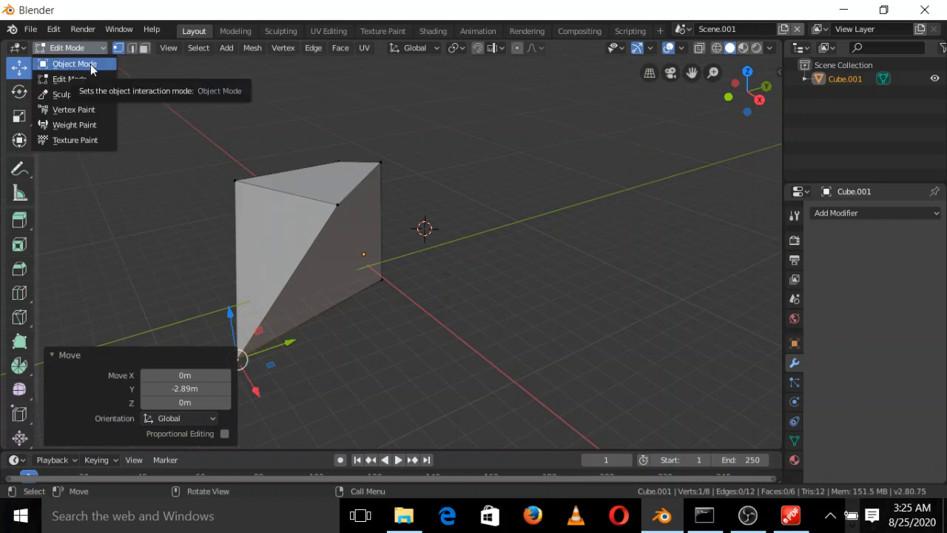
click(91, 64)
middle_drag(431, 313, 461, 318)
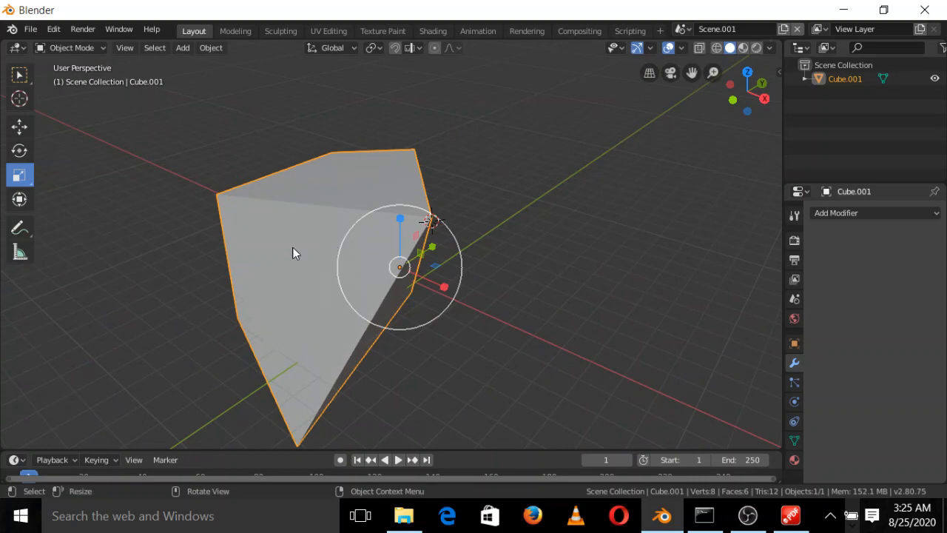
key(x)
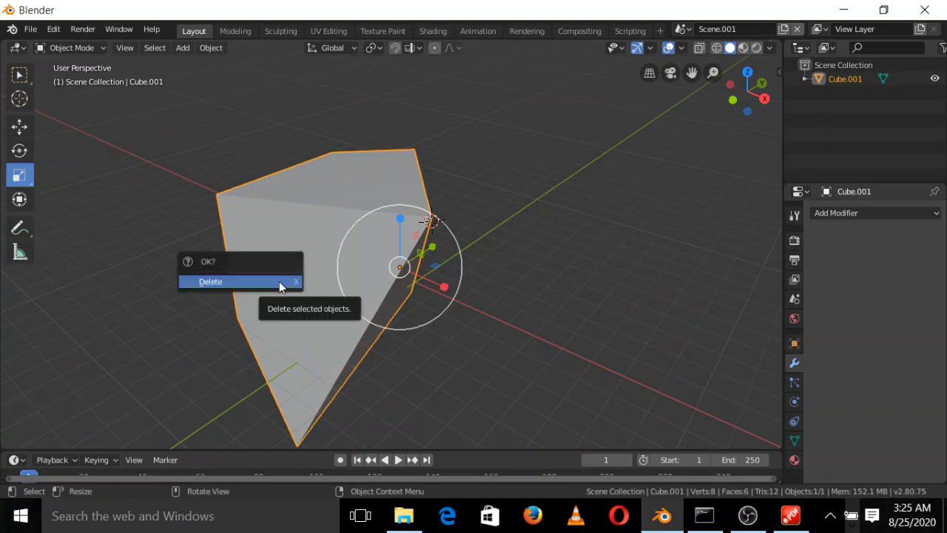
click(279, 282)
Step: Look through the mesh primitives that can be added, and add a circle to the empty scene
middle_drag(437, 340, 435, 294)
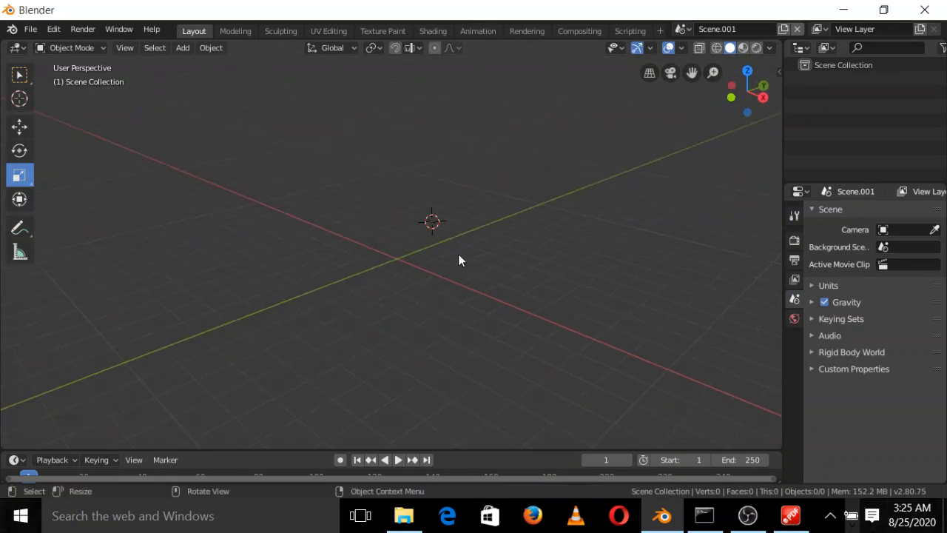
scroll(459, 254, up, 1)
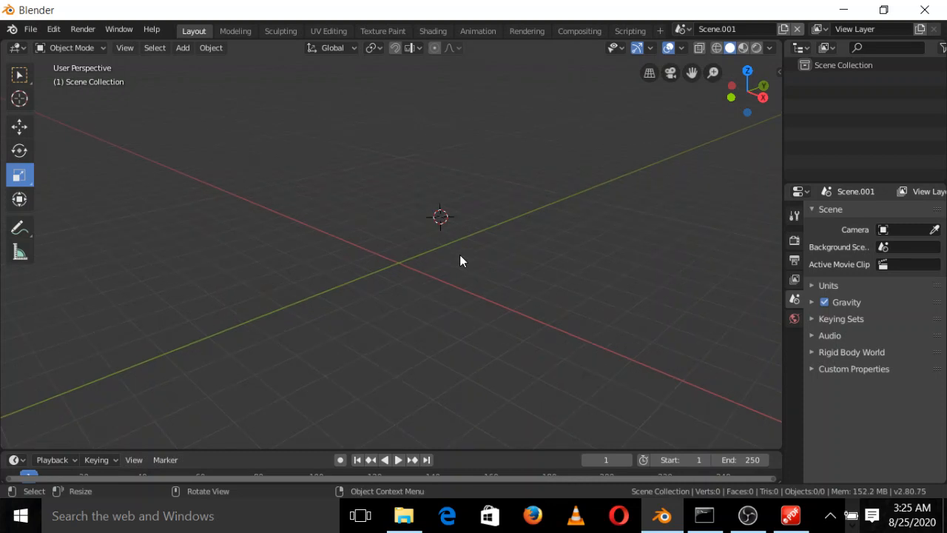
click(190, 49)
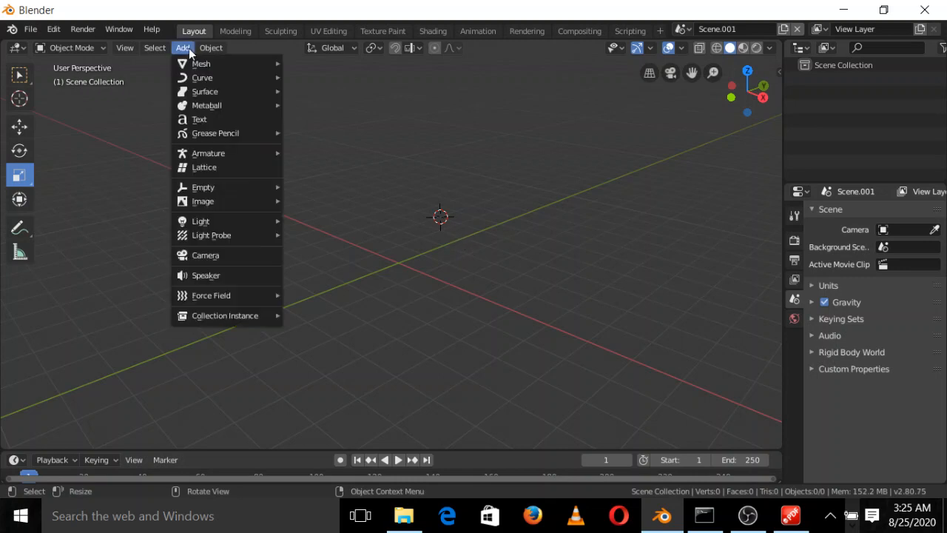
mouse_move(197, 66)
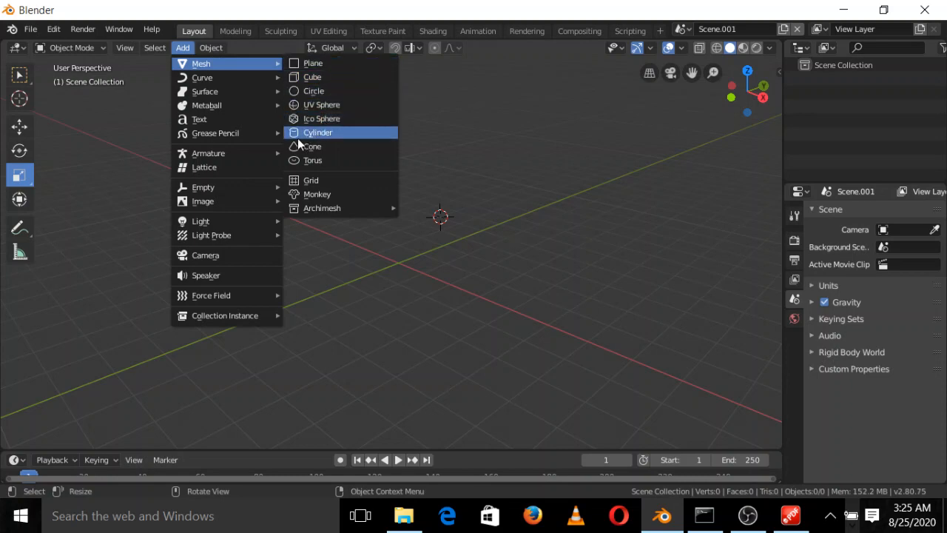
mouse_move(249, 79)
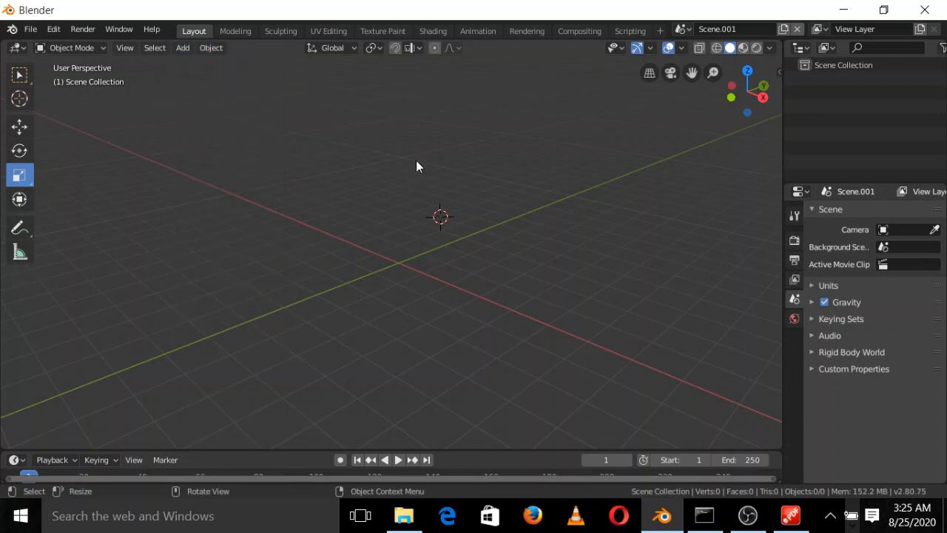
key(shift+a)
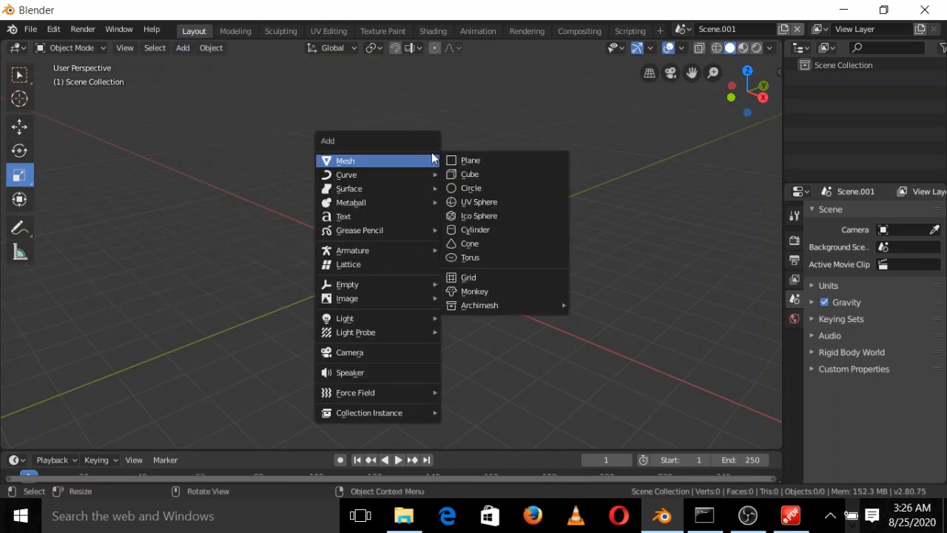
click(469, 189)
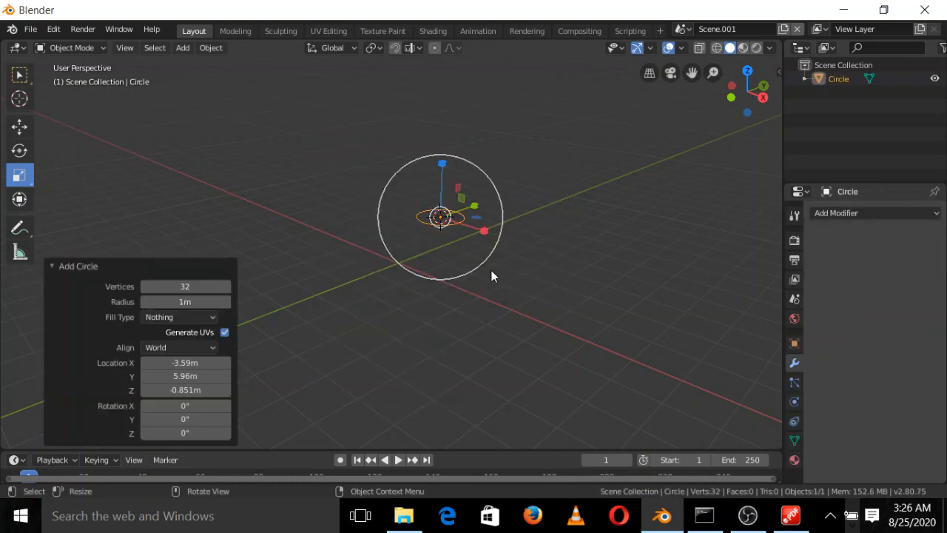
Step: Scale the circle up uniformly by a factor of about 2.696
scroll(420, 268, up, 3)
middle_drag(421, 259, 400, 313)
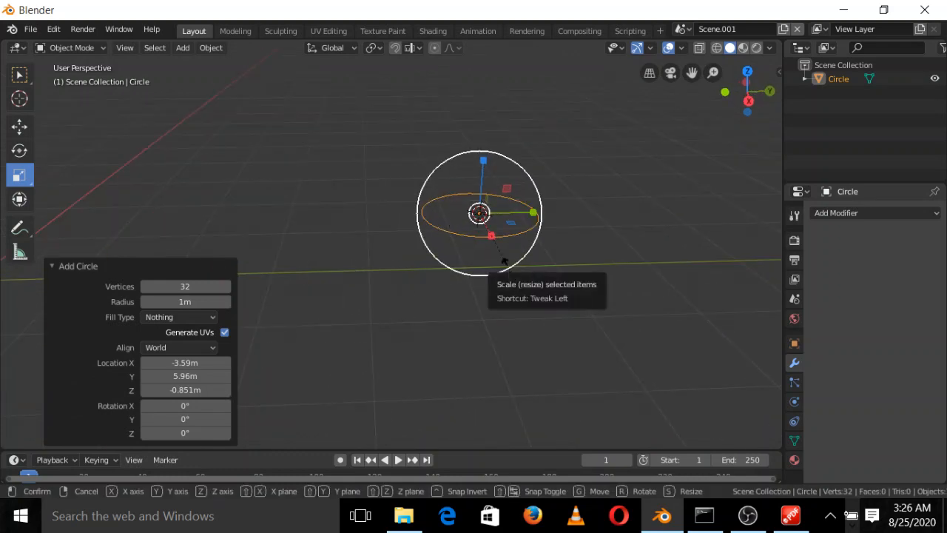
drag(506, 260, 543, 366)
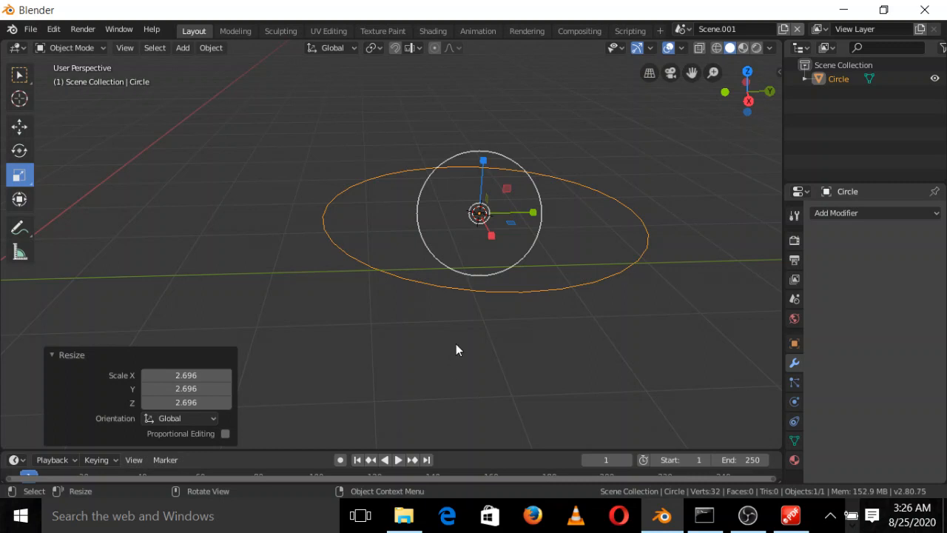
Step: Enter Edit Mode on the circle and raise one vertex on its near side about 1.22 m along Z
key(Tab)
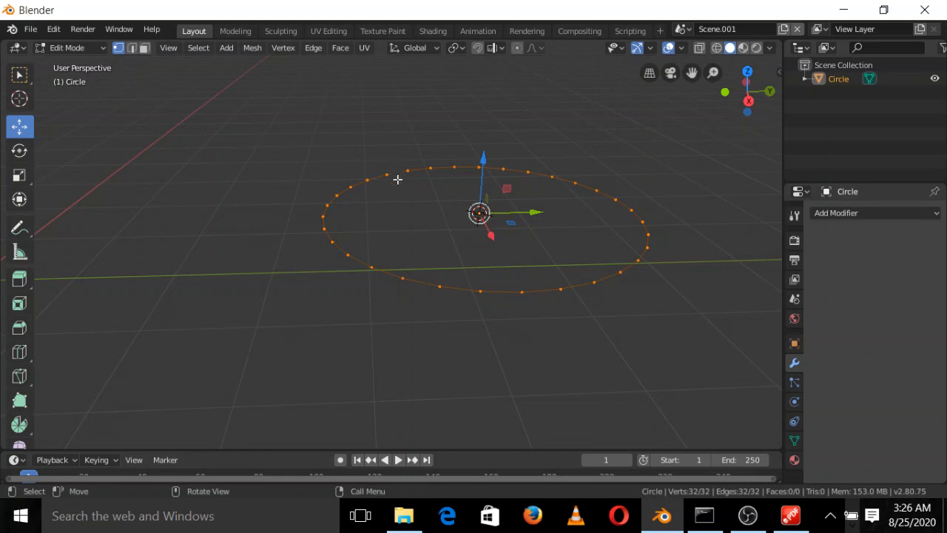
click(439, 287)
click(401, 278)
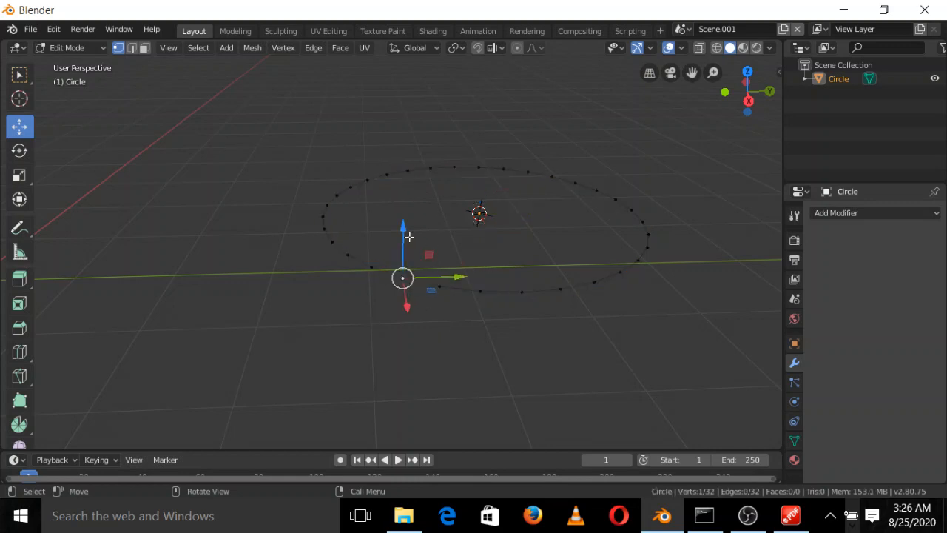
drag(404, 226, 402, 145)
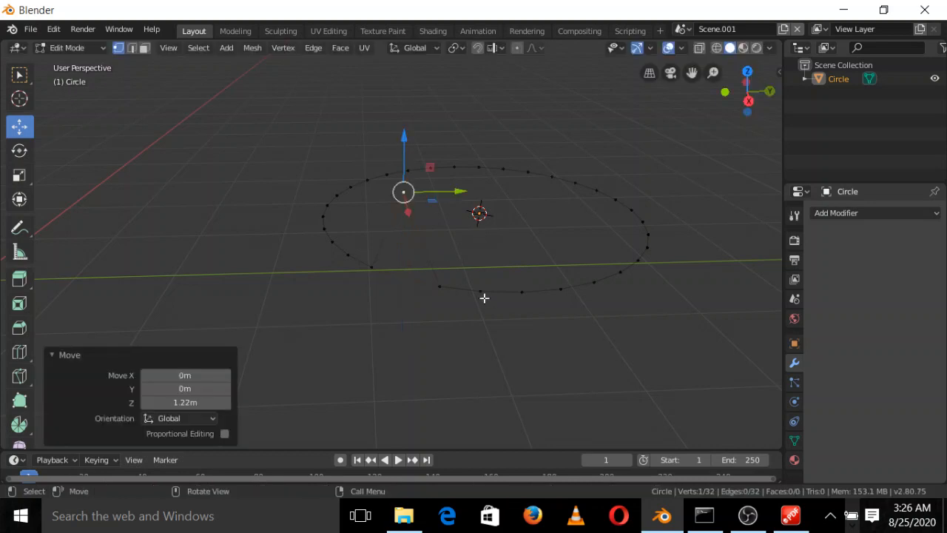
Step: Lower the near-side vertex two points along the circle about 1.35 m, and raise the one two points further about 1.32 m along Z
click(485, 291)
drag(484, 253, 475, 334)
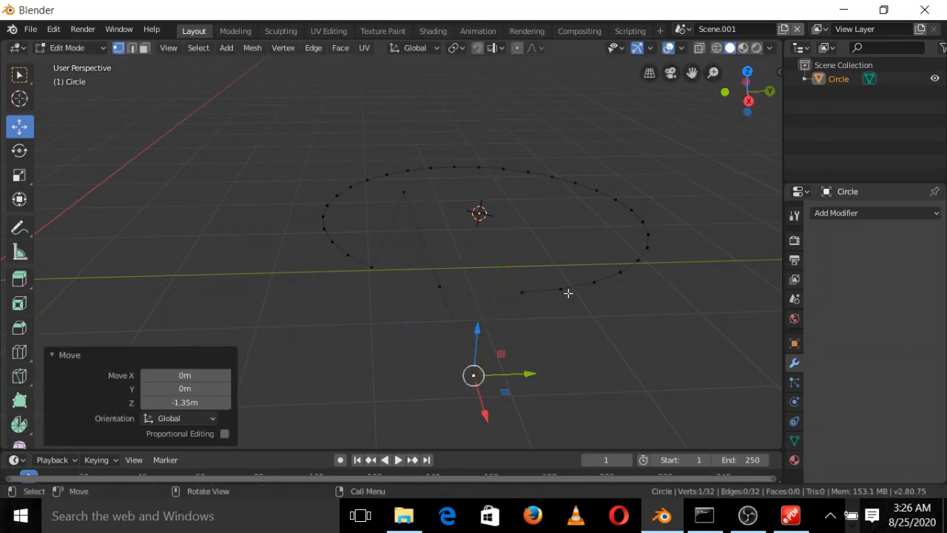
click(562, 289)
key(g)
key(z)
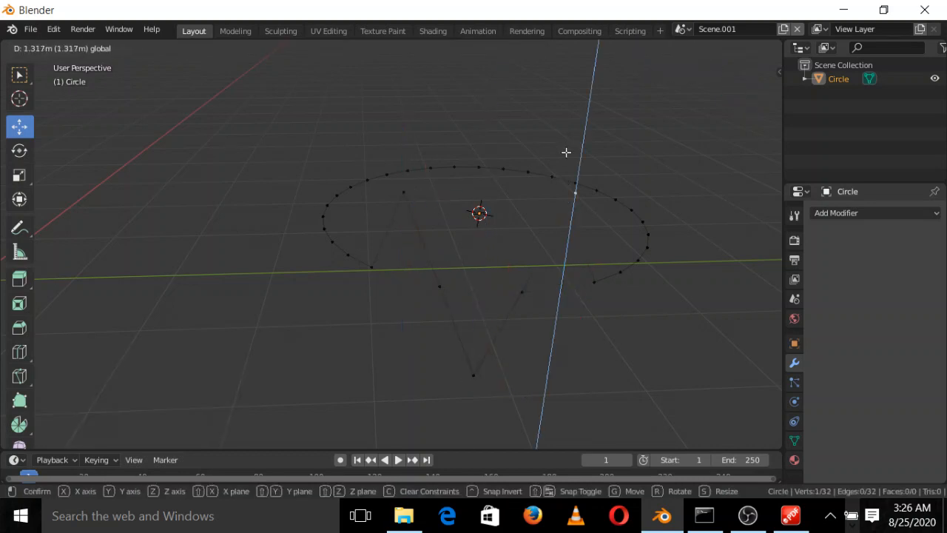
click(566, 152)
Step: Return to Object Mode and view the circle's zigzag section from several angles
middle_drag(671, 277, 586, 297)
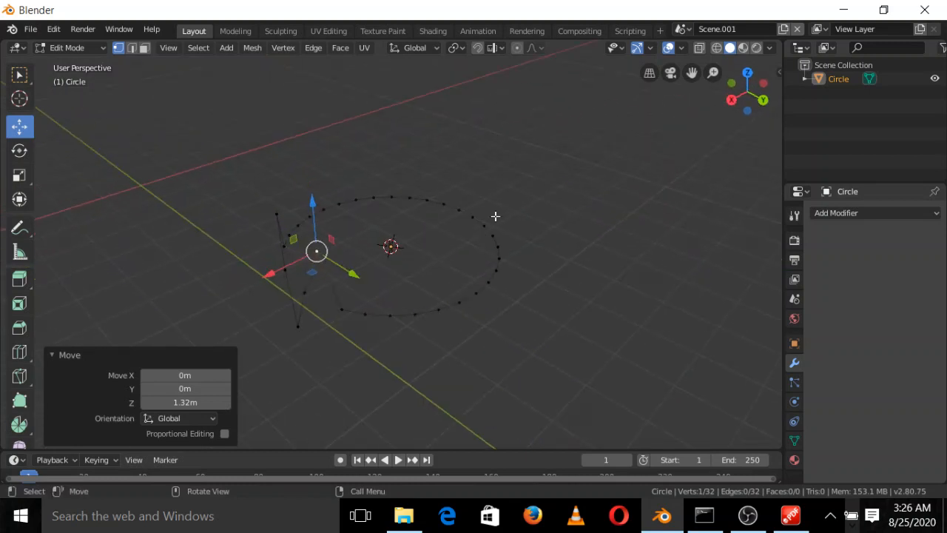
click(92, 45)
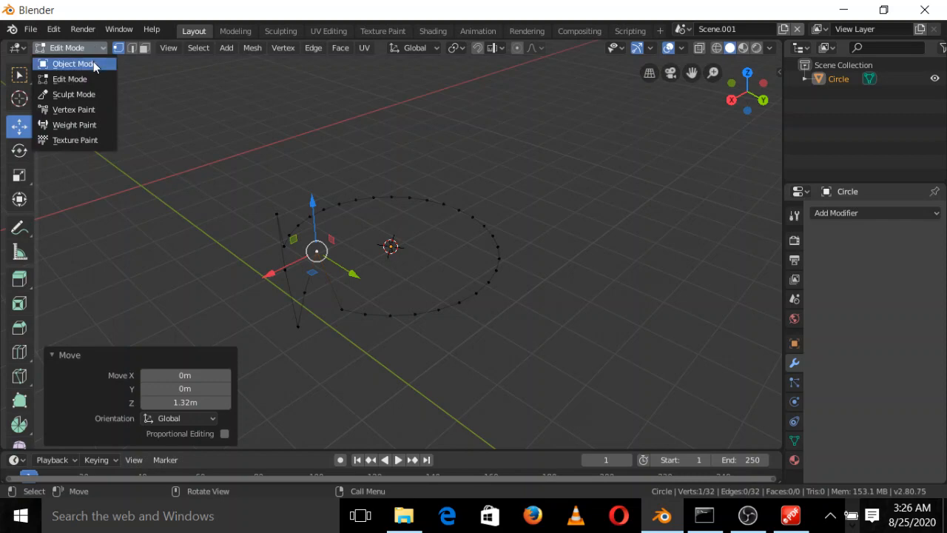
click(93, 61)
middle_drag(470, 262, 562, 328)
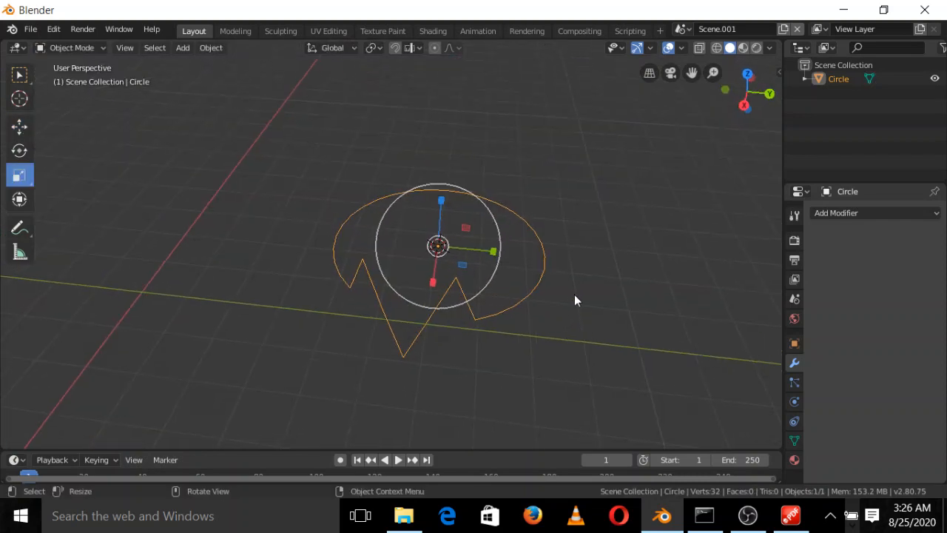
middle_drag(581, 316, 574, 279)
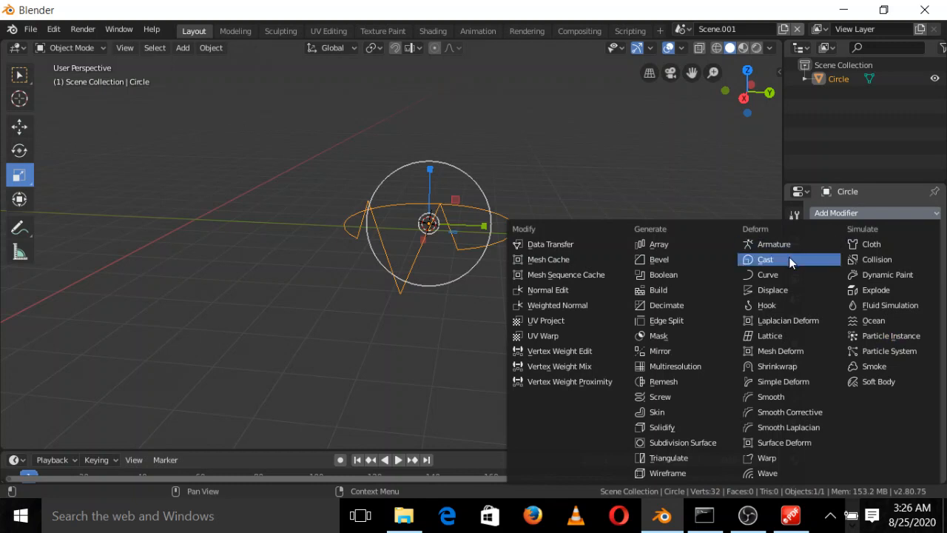
Step: Review the modifiers available for the circle and the scene's render, output and world properties
click(828, 210)
click(828, 210)
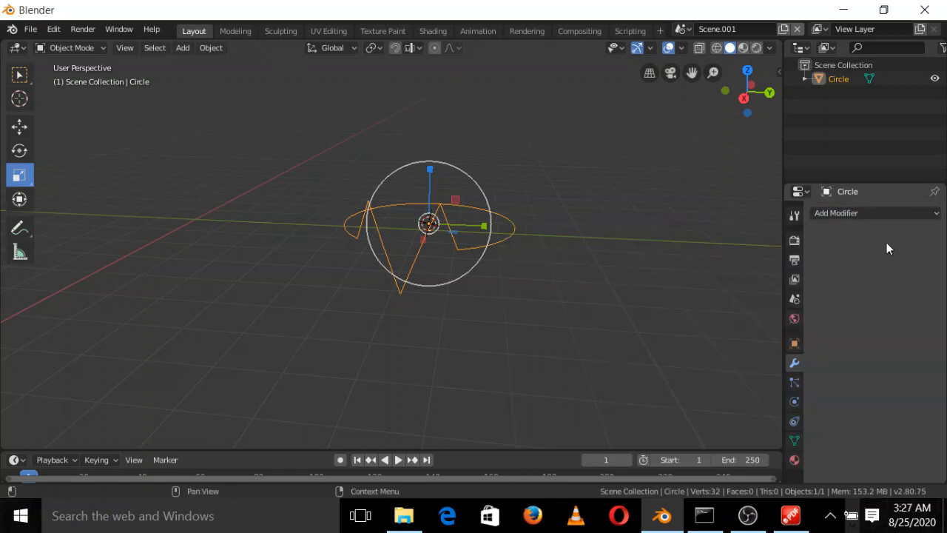
click(856, 214)
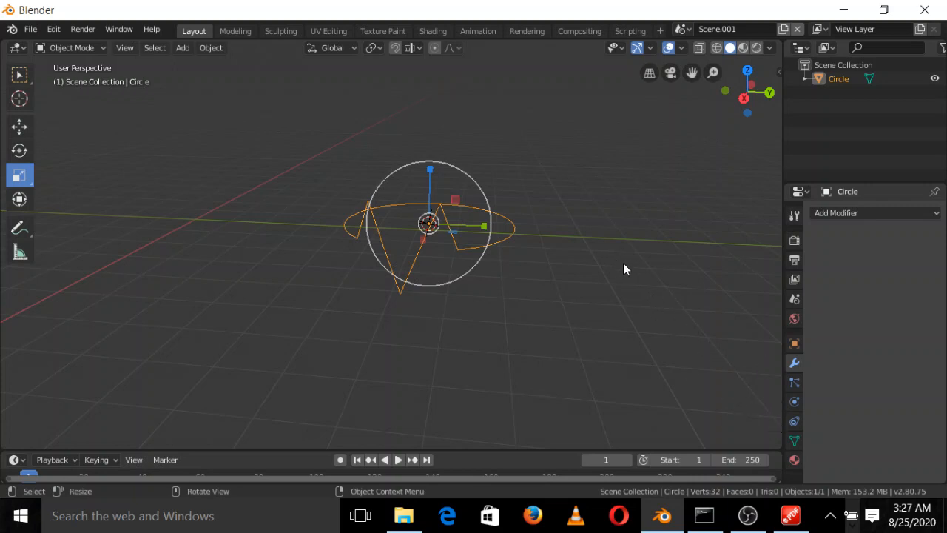
click(795, 243)
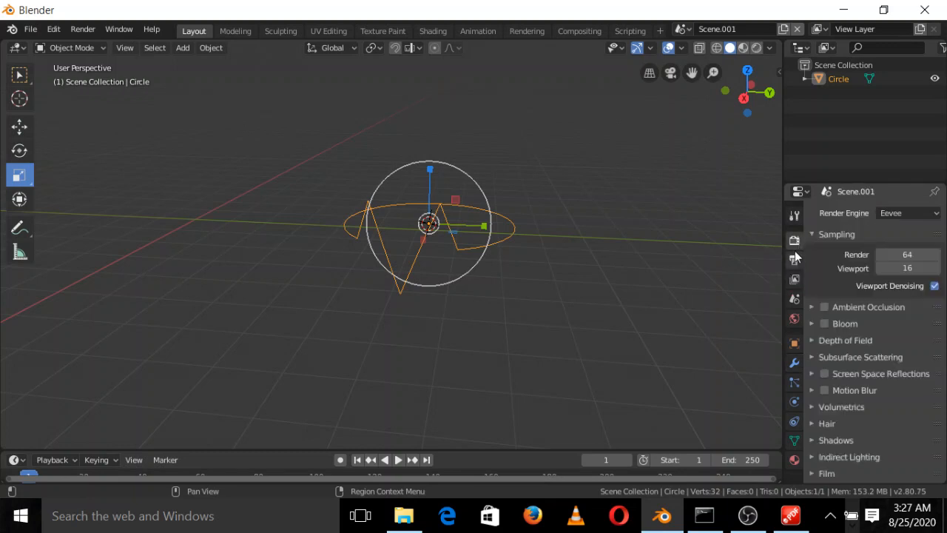
click(794, 261)
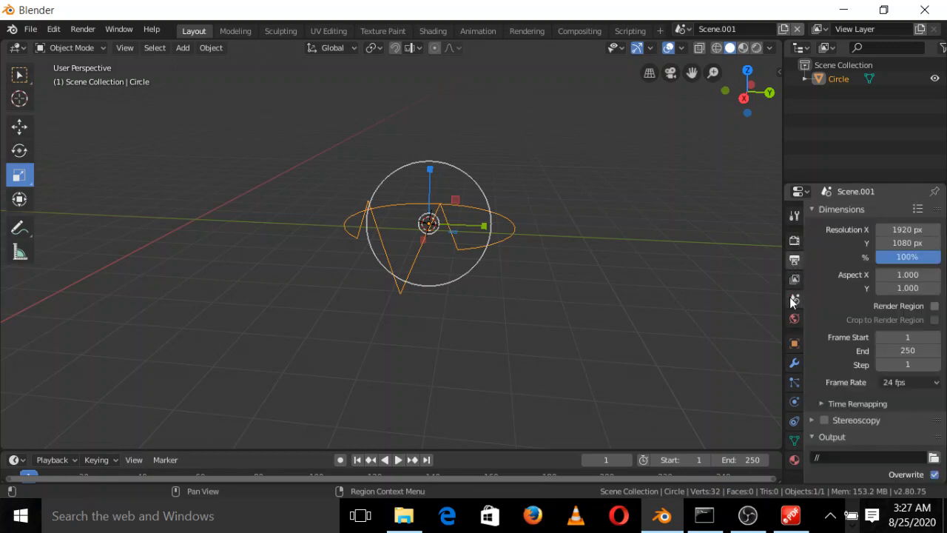
click(794, 319)
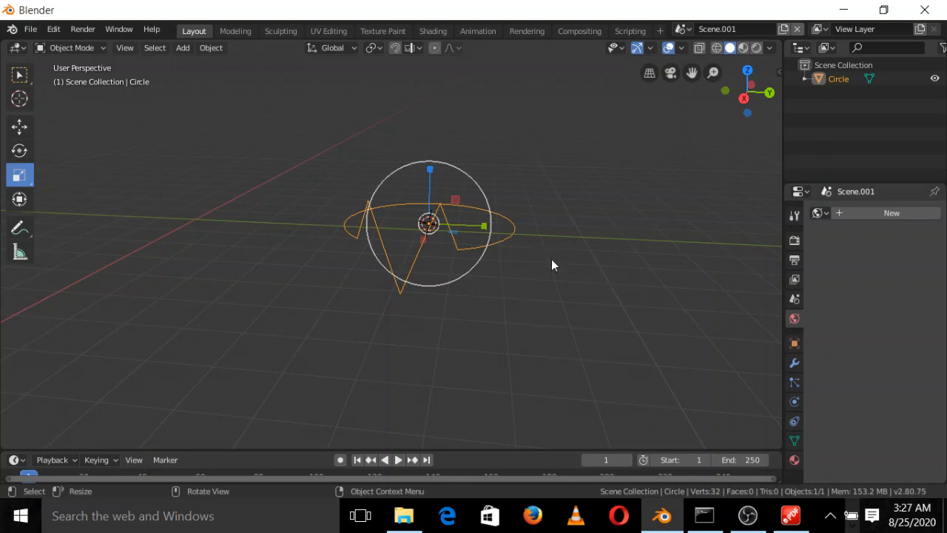
Step: Delete the zigzag circle from the scene and look over the empty grid around the 3D cursor
middle_drag(563, 286, 539, 294)
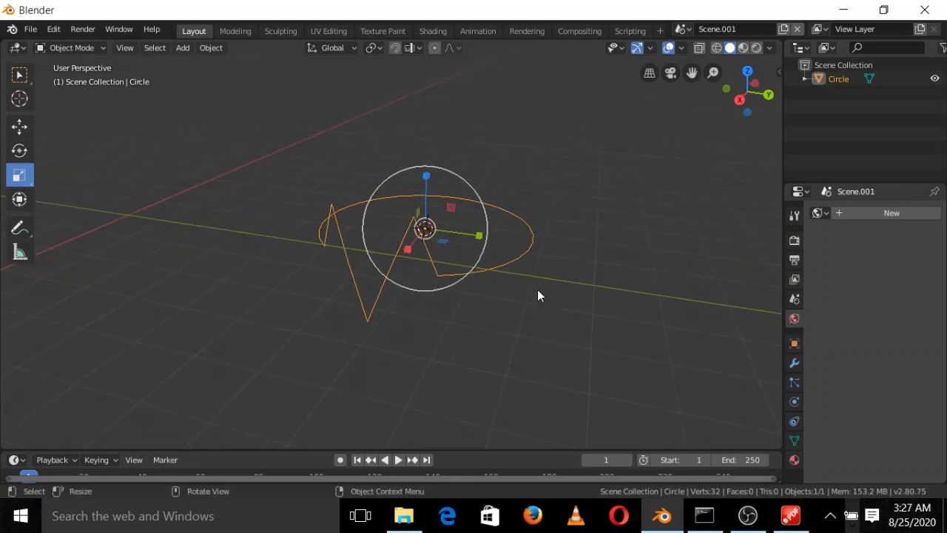
middle_drag(540, 337, 575, 343)
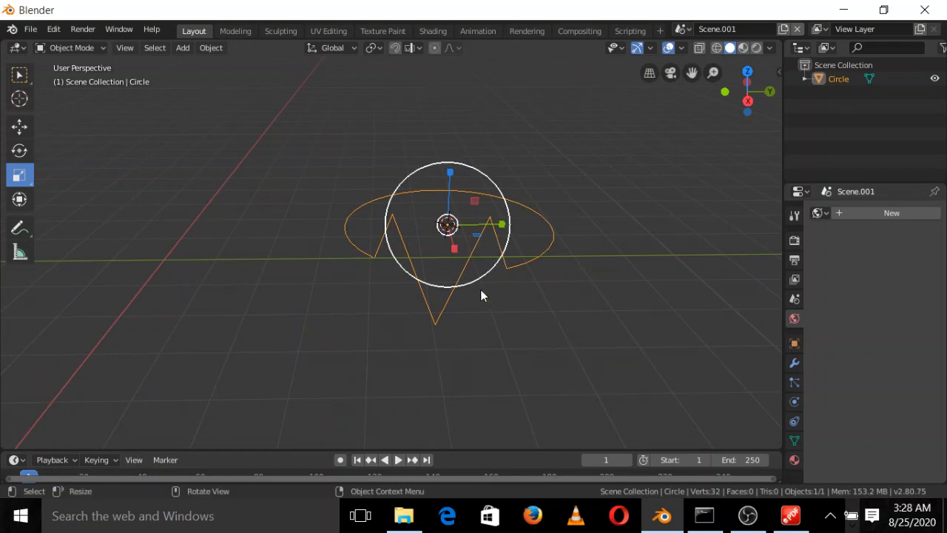
middle_drag(523, 318, 538, 349)
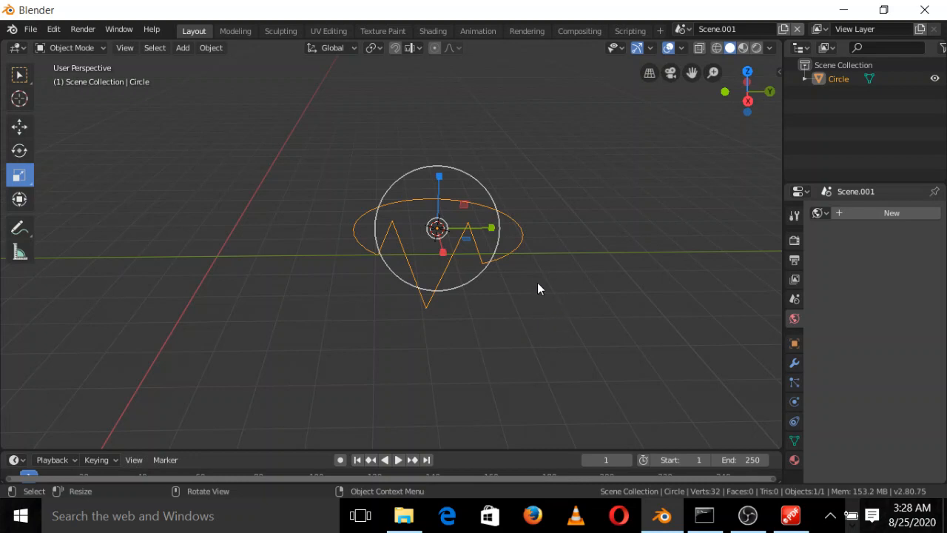
key(x)
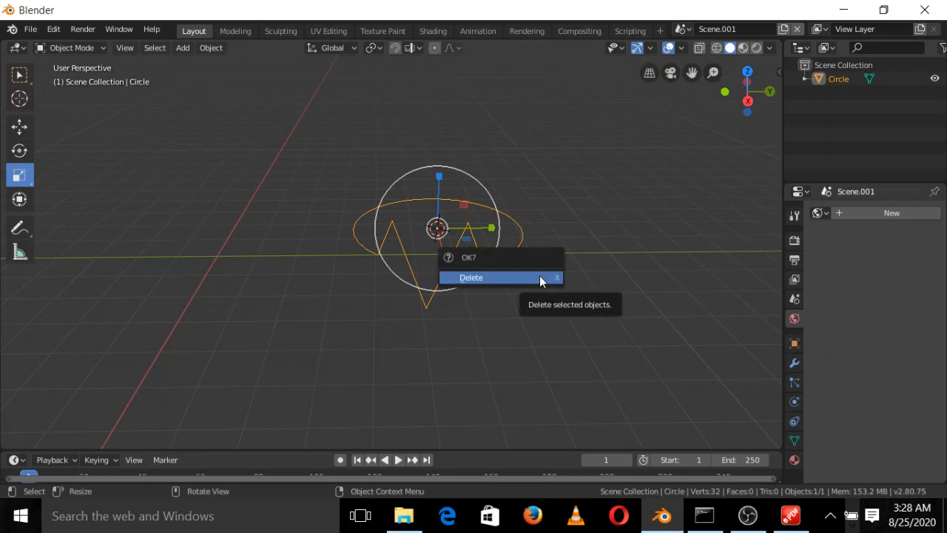
click(540, 276)
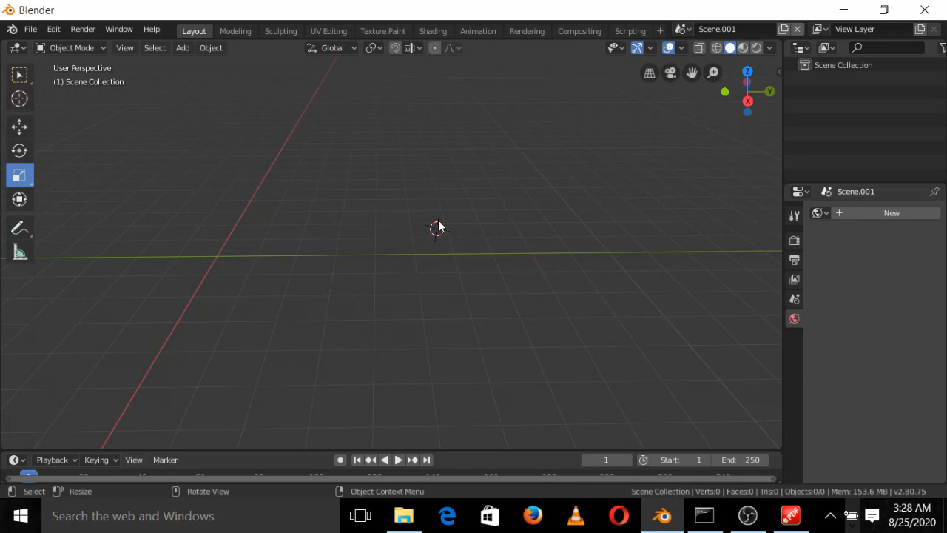
middle_drag(382, 212, 335, 245)
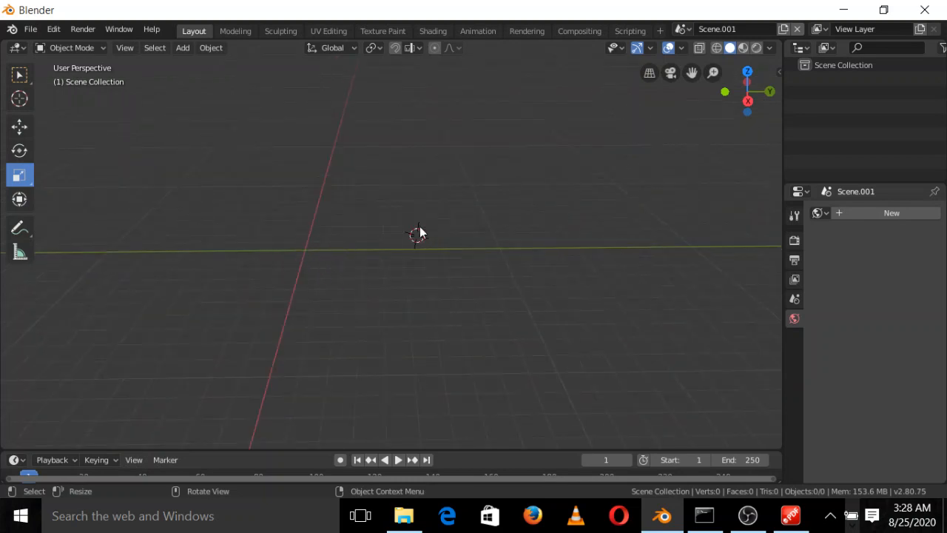
middle_drag(419, 244, 421, 242)
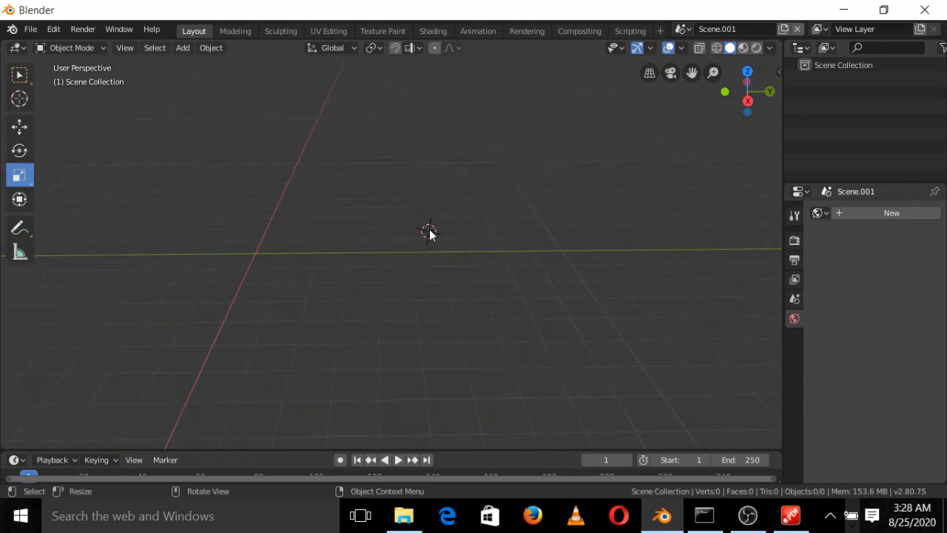